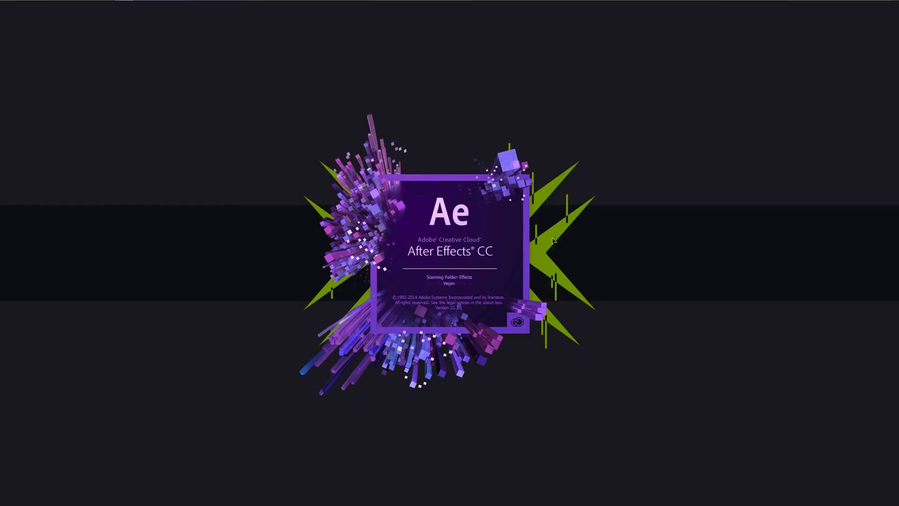
Step: Wait for After Effects to load the Standard workspace with the empty Untitled Project.aep
mouse_move(472, 501)
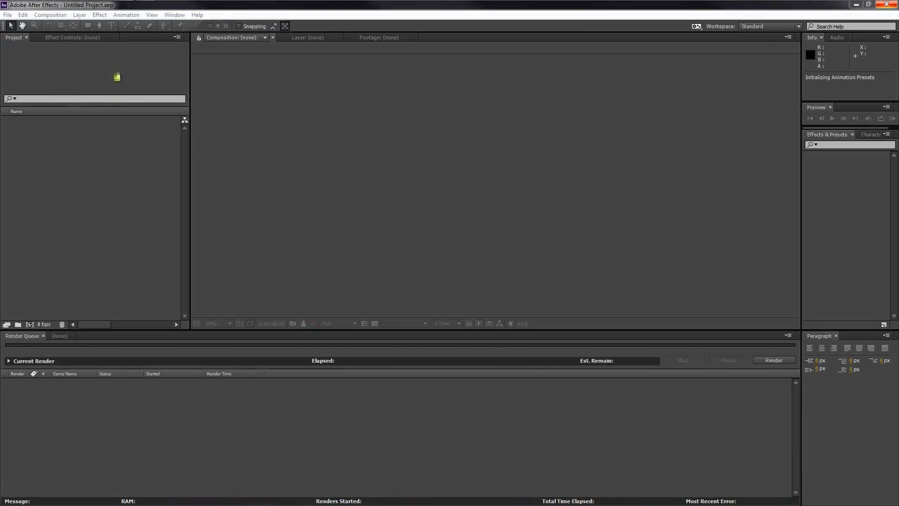
Step: Create a new empty project from File > New > New Project
click(60, 192)
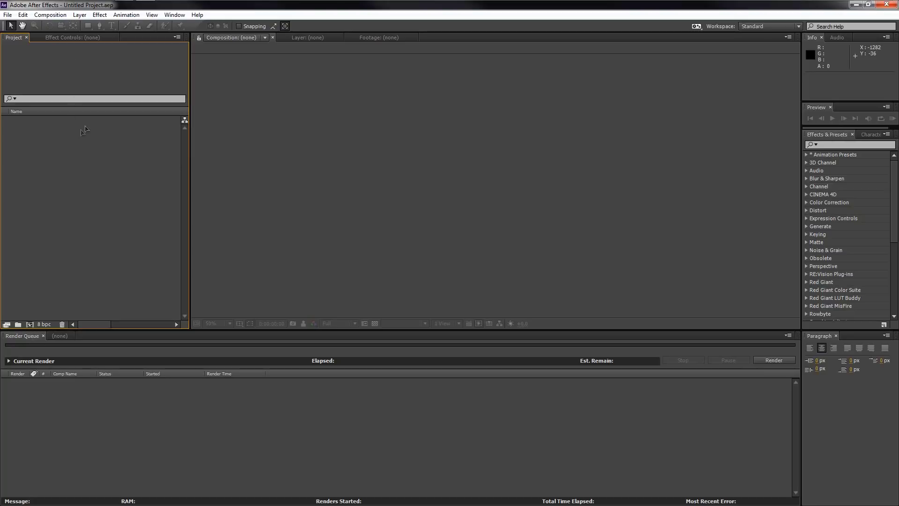
click(7, 15)
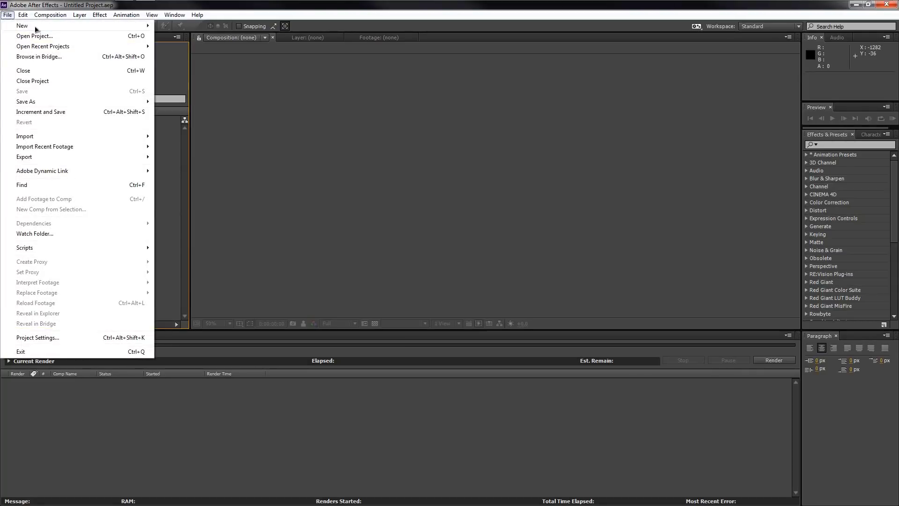
mouse_move(29, 30)
click(187, 30)
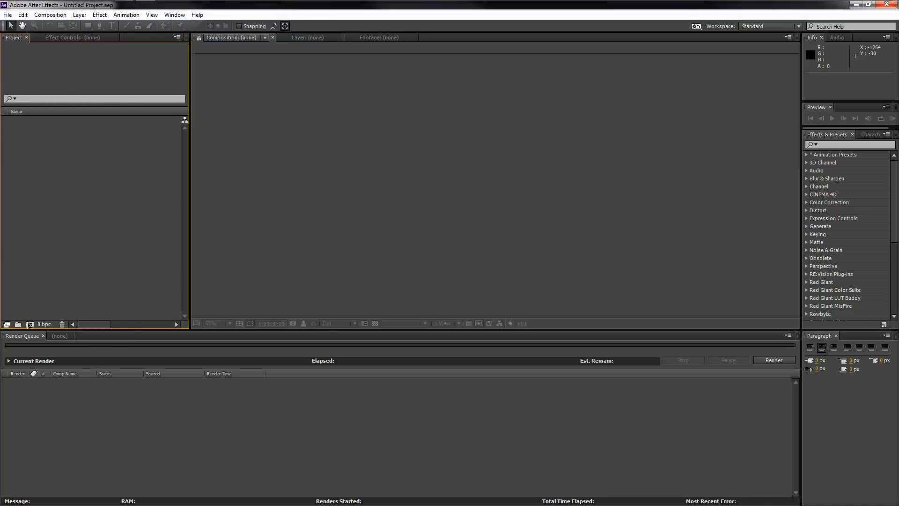
Step: Create Comp 1 at 1280×720, 29.97 fps, 8 seconds long
click(29, 325)
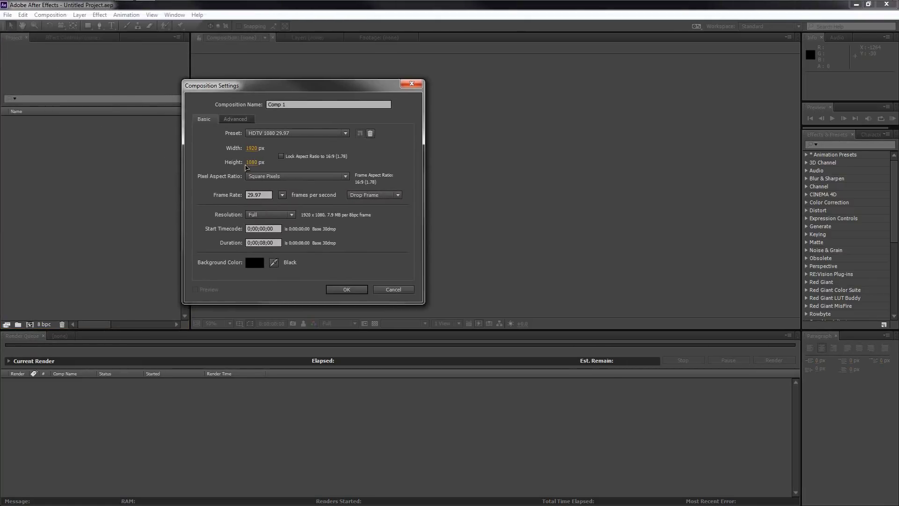
key(Tab)
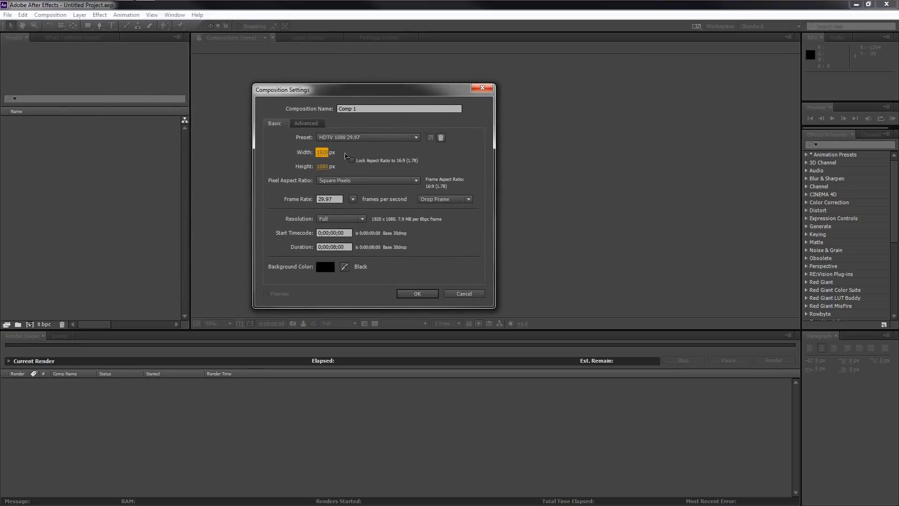
click(322, 153)
text(1280)
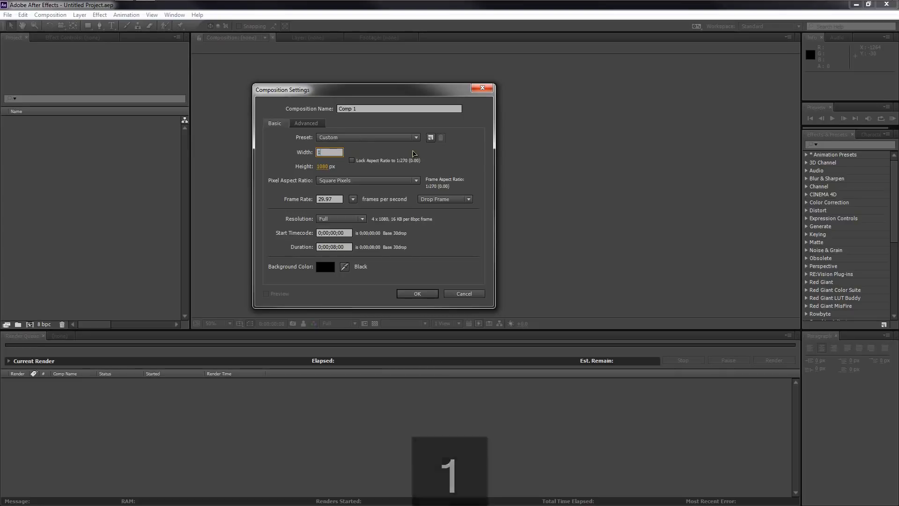
click(325, 167)
text(720)
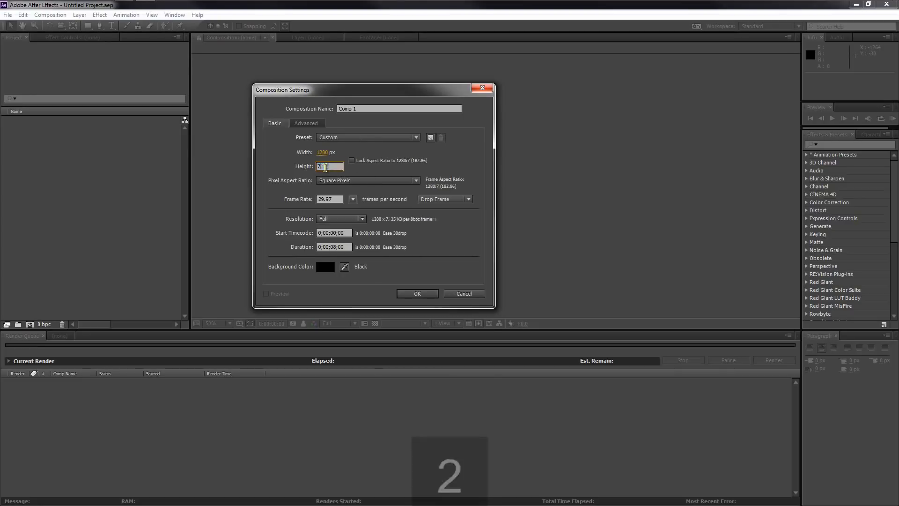
click(457, 163)
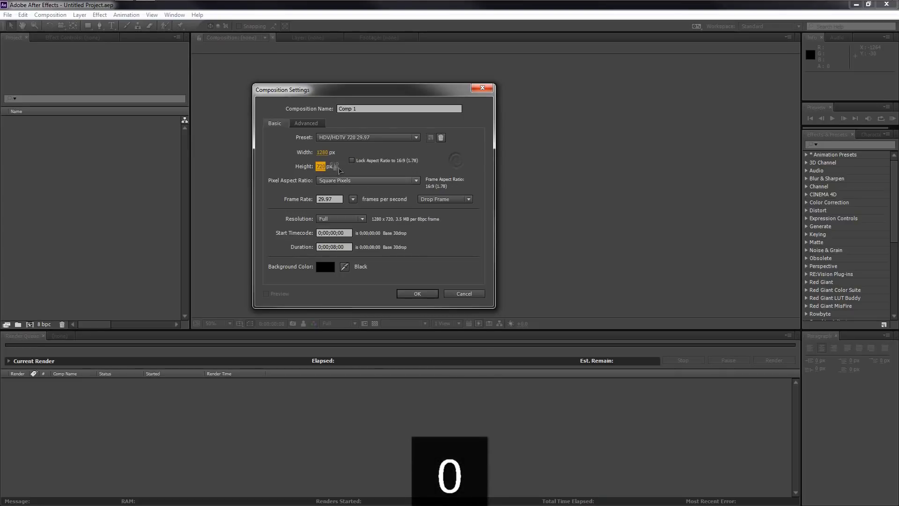
click(331, 246)
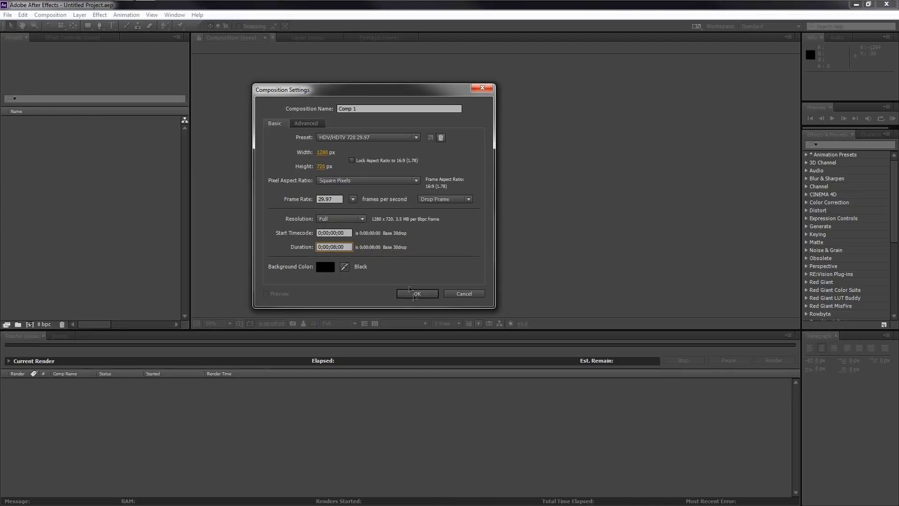
click(414, 293)
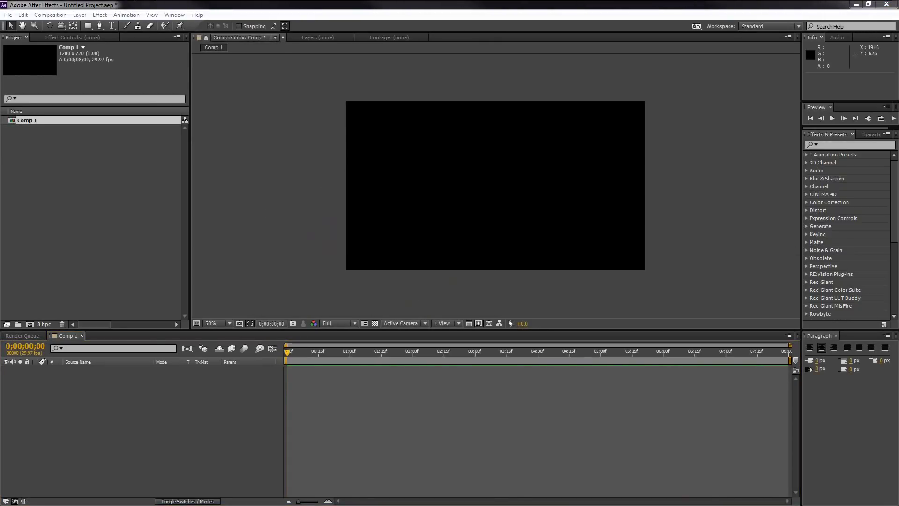
Step: Import Shake II.mov from the Desktop folder into the After Effects Project panel
click(59, 4)
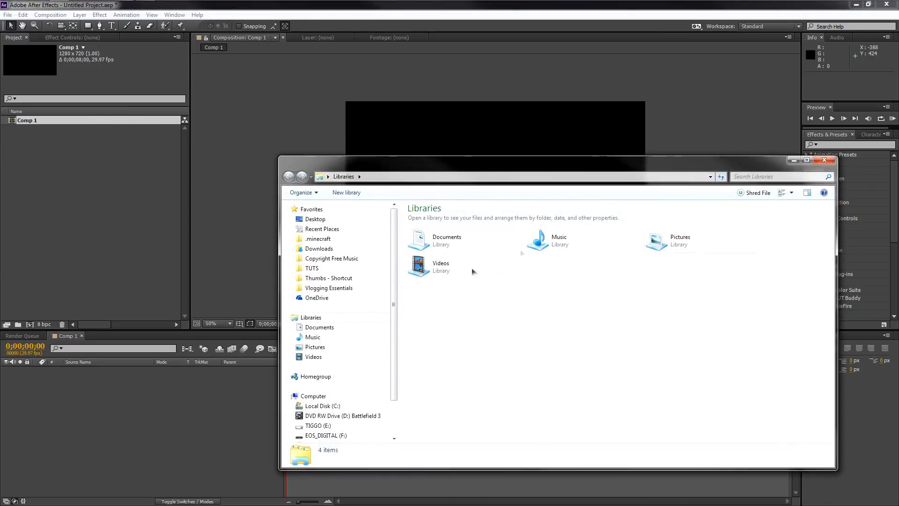
click(318, 220)
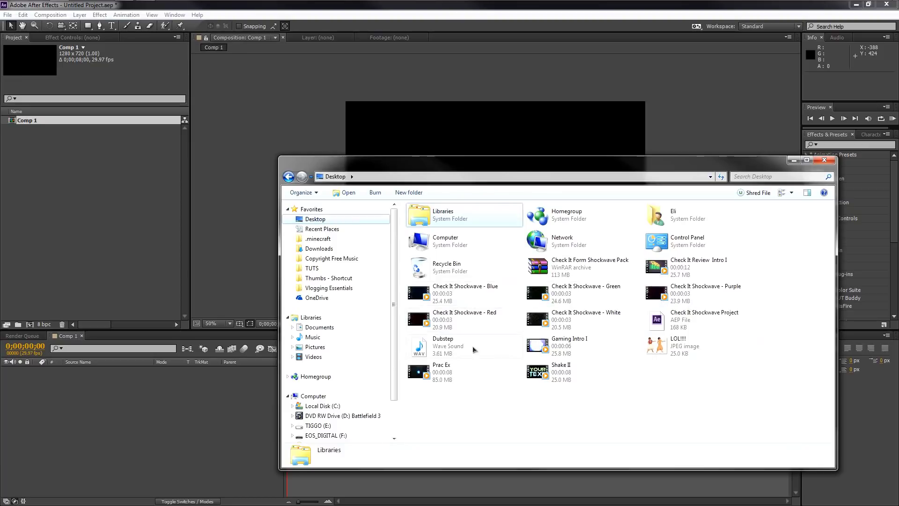
click(545, 371)
drag(578, 377, 46, 237)
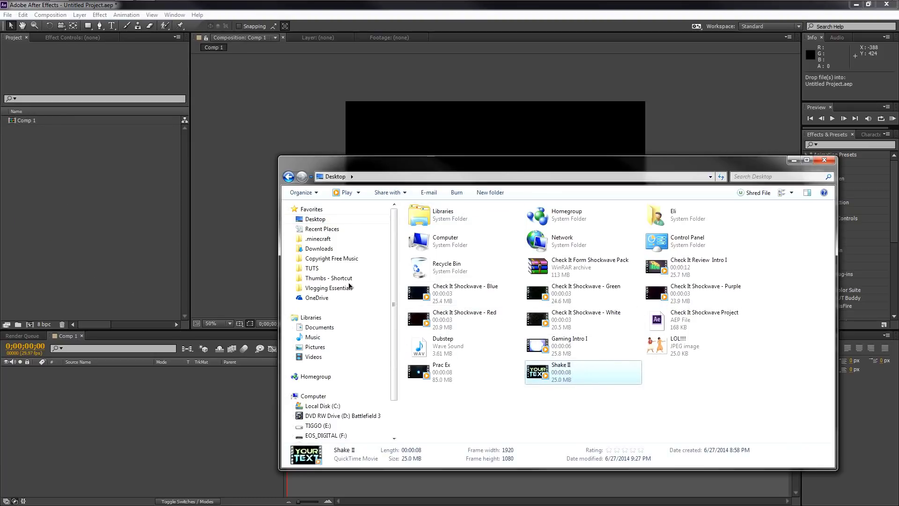
Step: Open the LOL!!! image from the Desktop to view it, then close the viewer
click(234, 178)
mouse_move(164, 4)
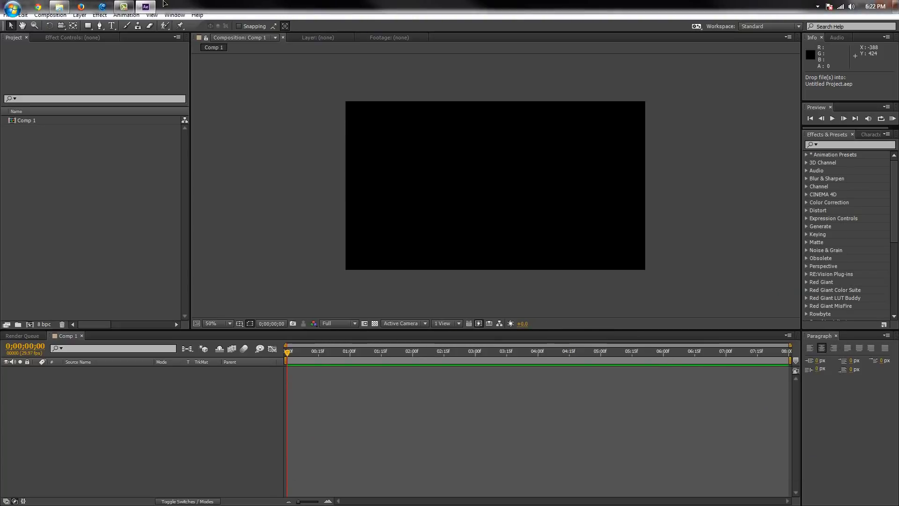
click(63, 7)
double_click(662, 344)
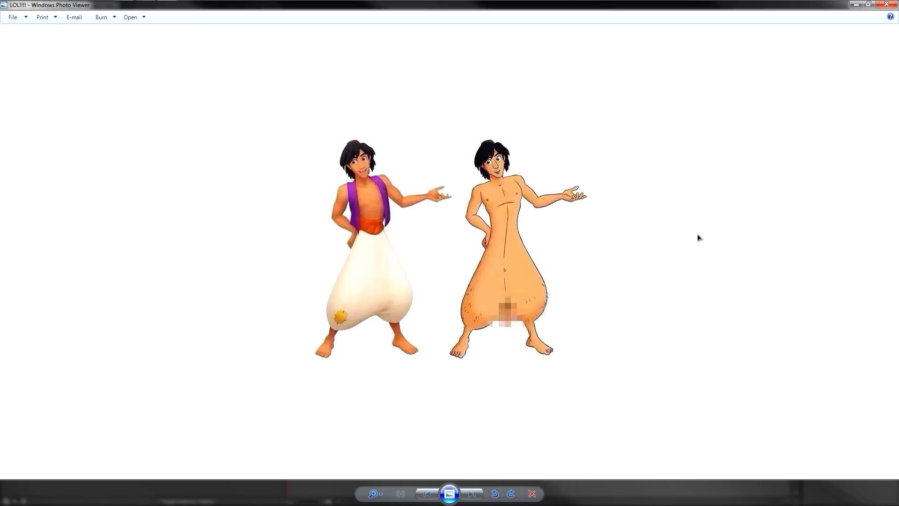
click(885, 6)
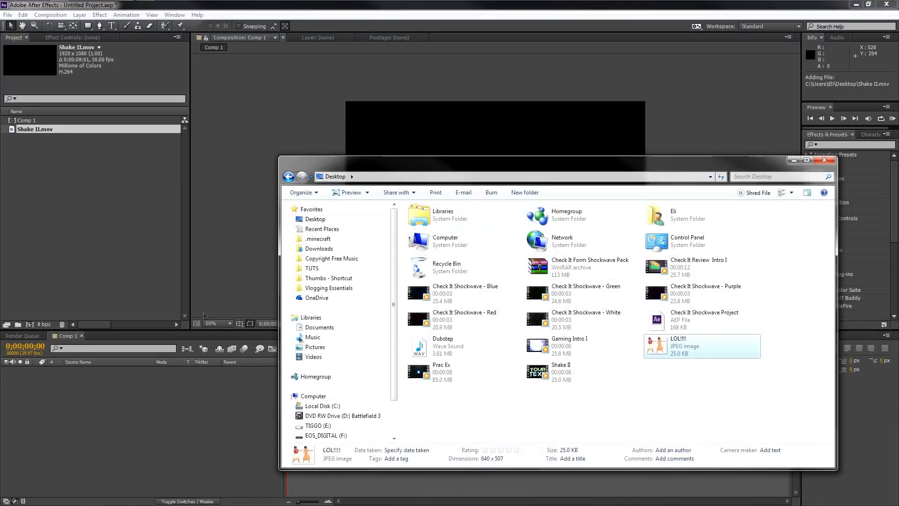
Step: Add Shake II.mov to Comp 1, scale it to 67%, and scrub to 0;00;02;15
click(104, 234)
click(34, 133)
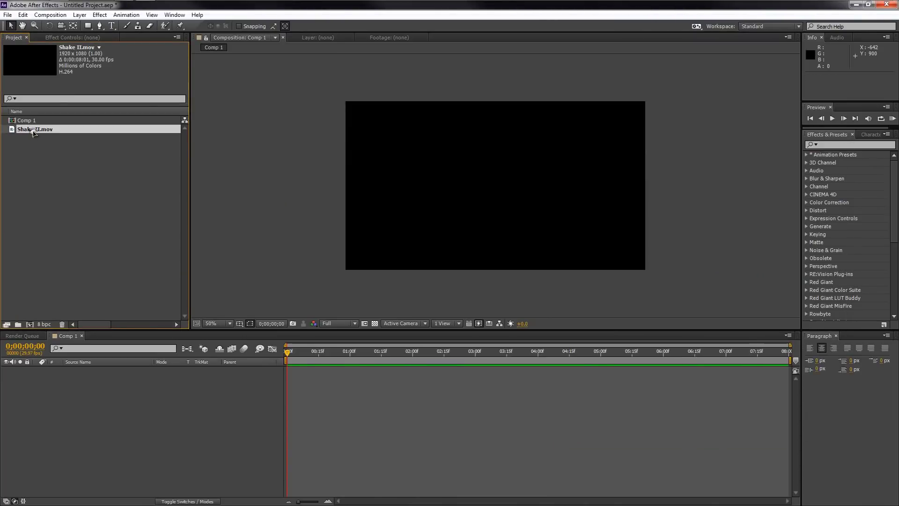
drag(34, 133, 158, 419)
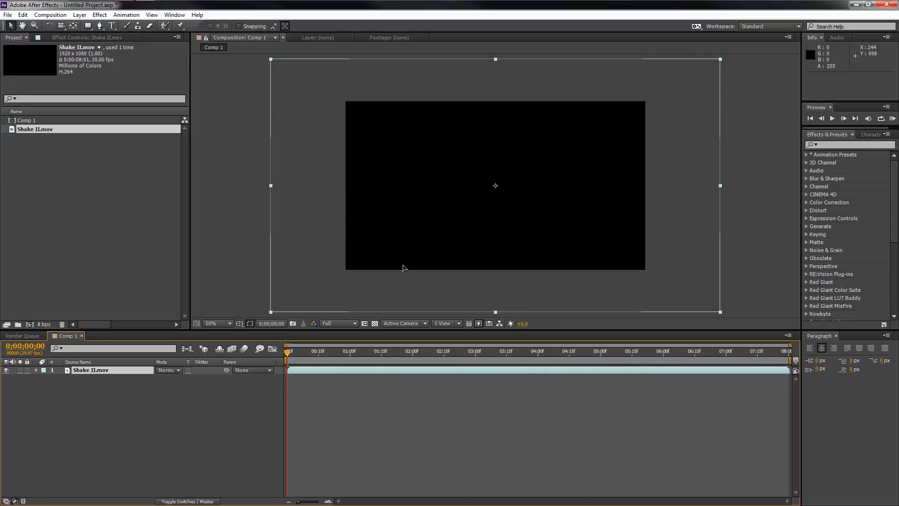
drag(720, 312, 648, 279)
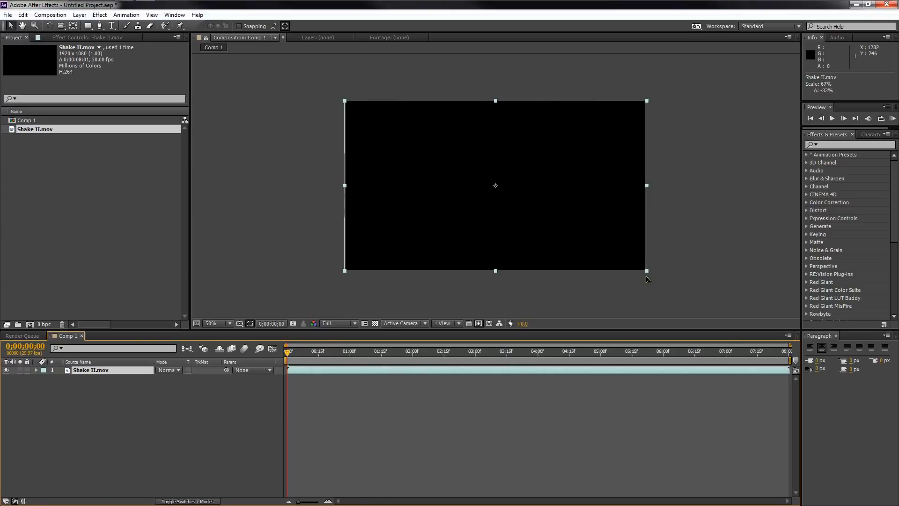
click(135, 464)
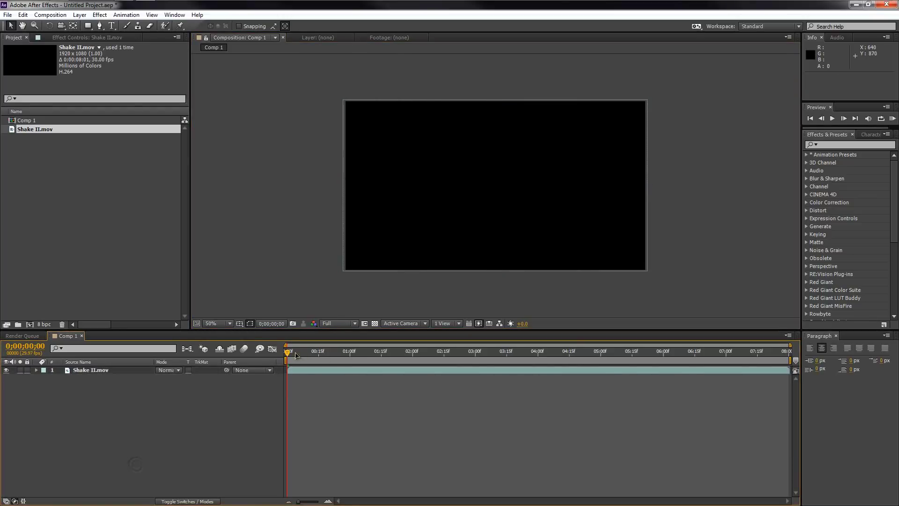
drag(290, 353, 444, 354)
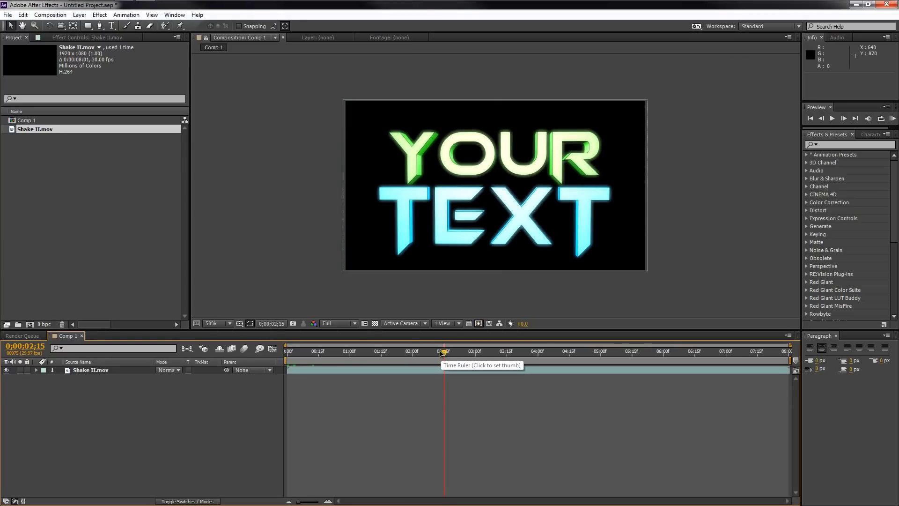
Step: Set the Shake II.mov layer's blend mode to Screen, check the logo, then hide the layer
key(Home)
click(131, 372)
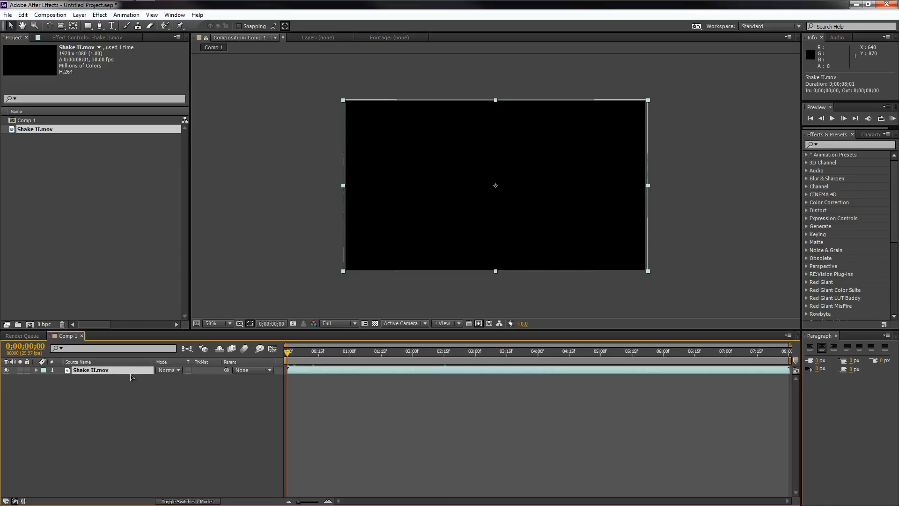
key(F4)
click(167, 370)
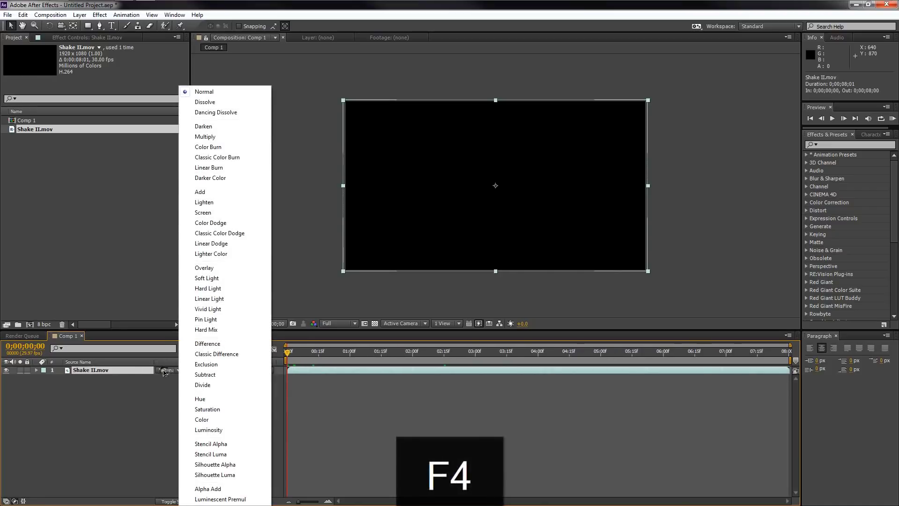
click(202, 212)
drag(375, 361, 416, 361)
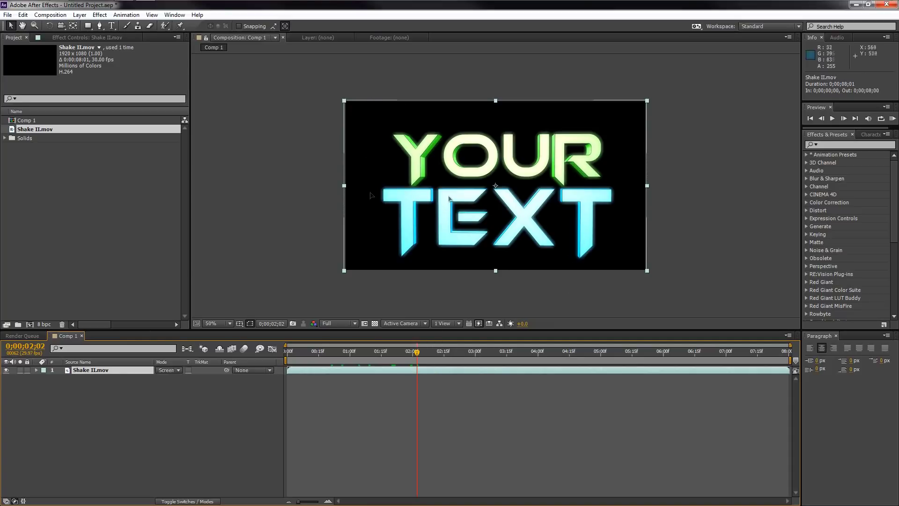
click(6, 371)
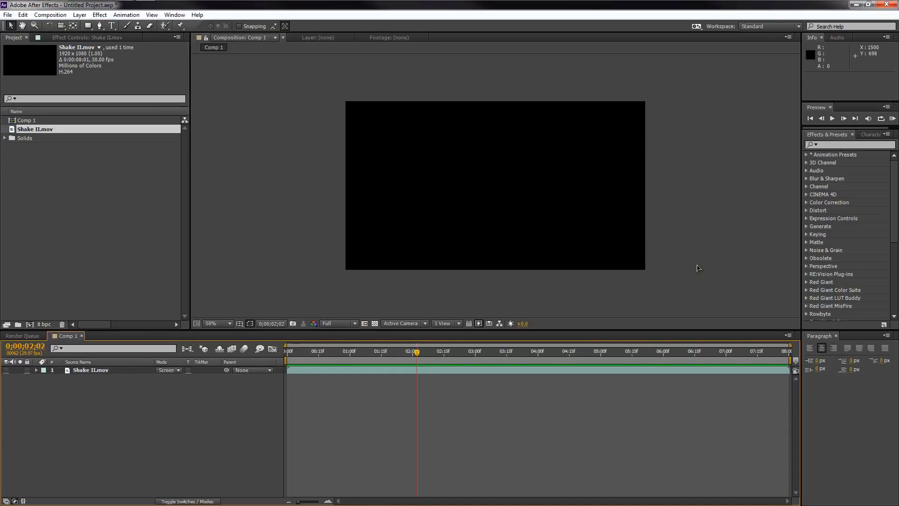
Step: Create a new 1280×720 black solid layer named Trapcode
key(ctrl+y)
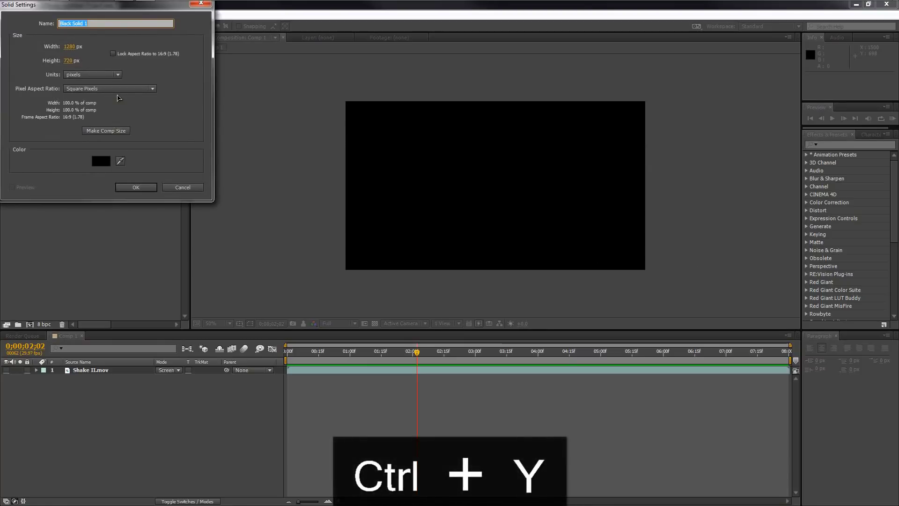
text(Trapcode)
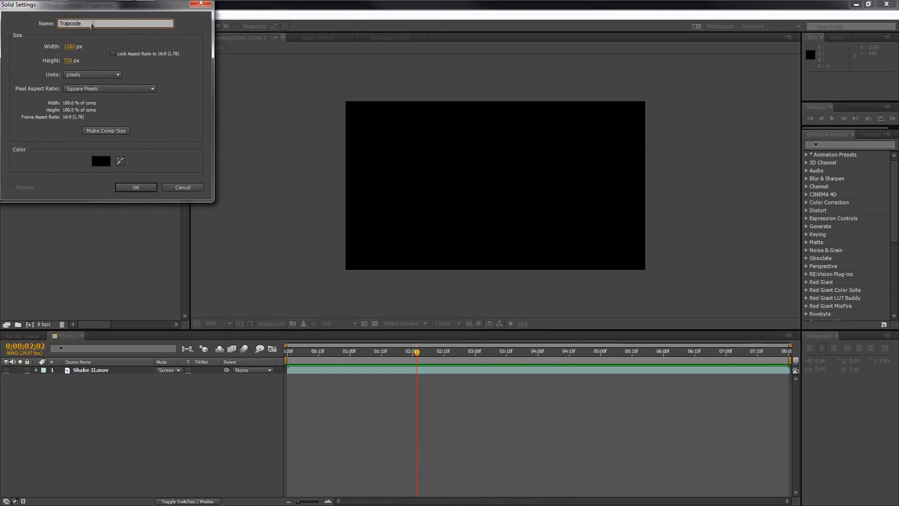
click(138, 187)
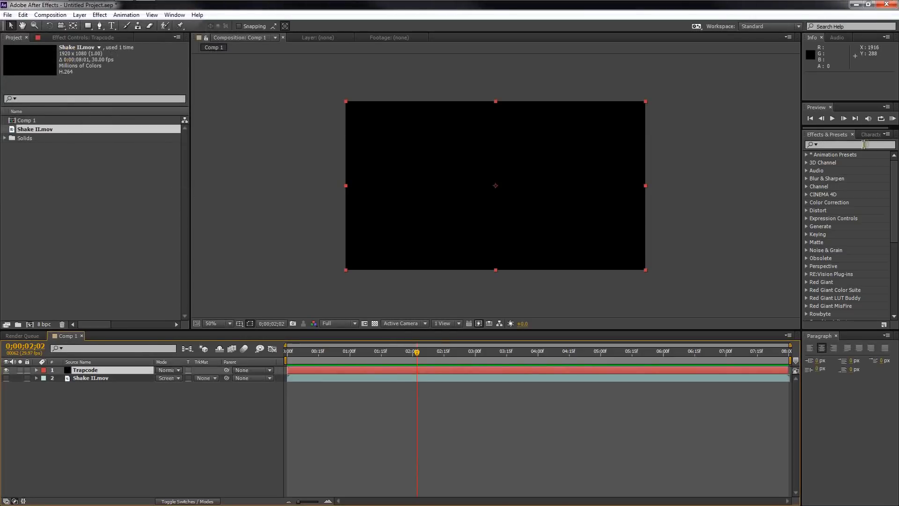
Step: Apply Trapcode Form from Effects & Presets to the Trapcode layer
scroll(887, 162, down, 6)
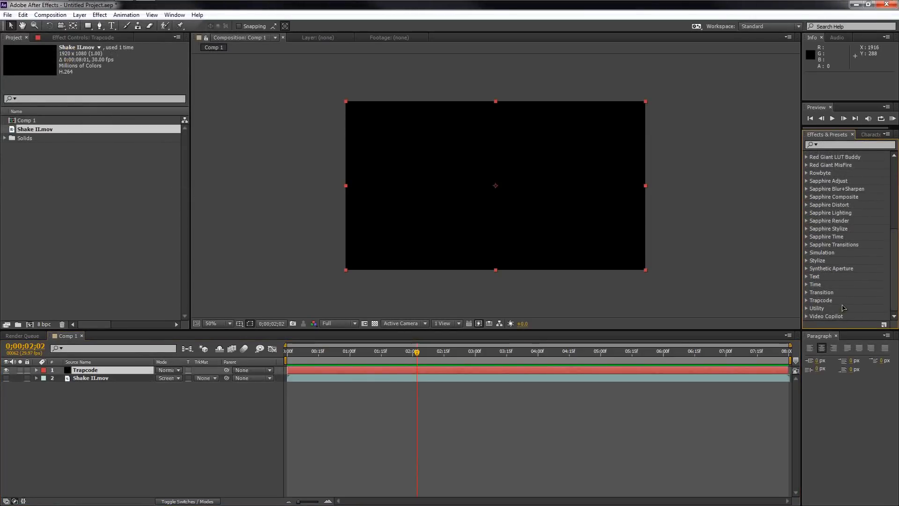
click(806, 301)
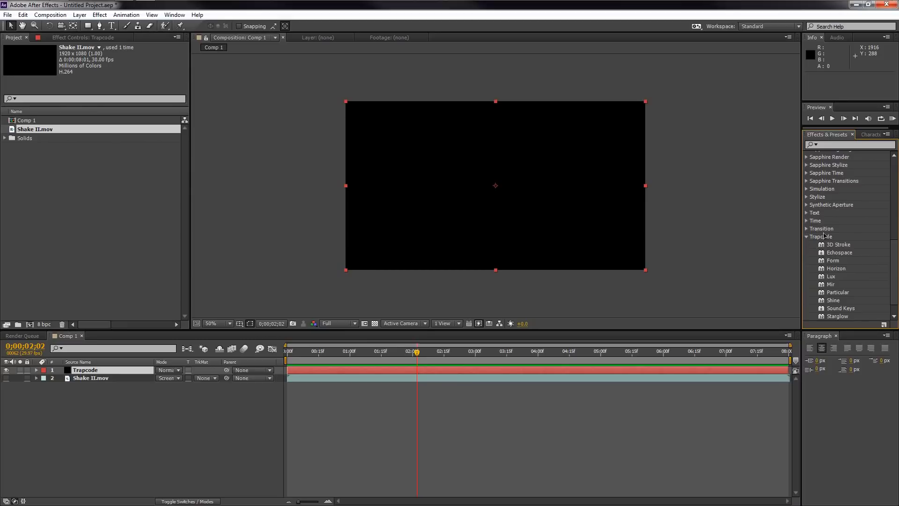
drag(833, 245, 100, 370)
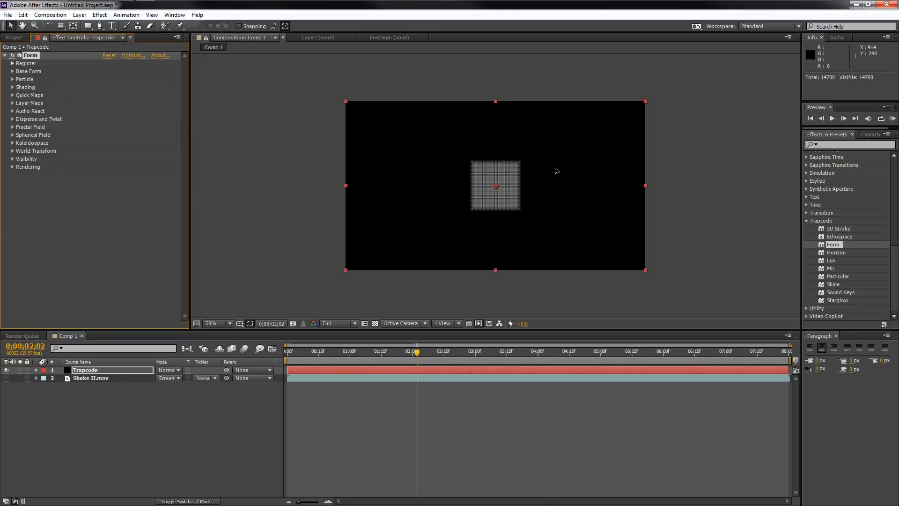
Step: Set the comp view to 100% and Form's Base Form to Sphere - Layered
key(period)
key(comma)
click(225, 324)
click(251, 342)
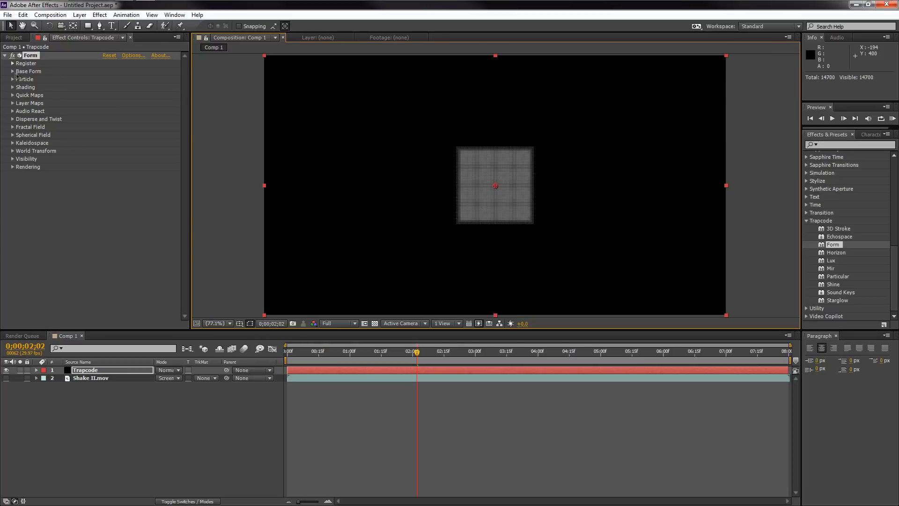
click(14, 72)
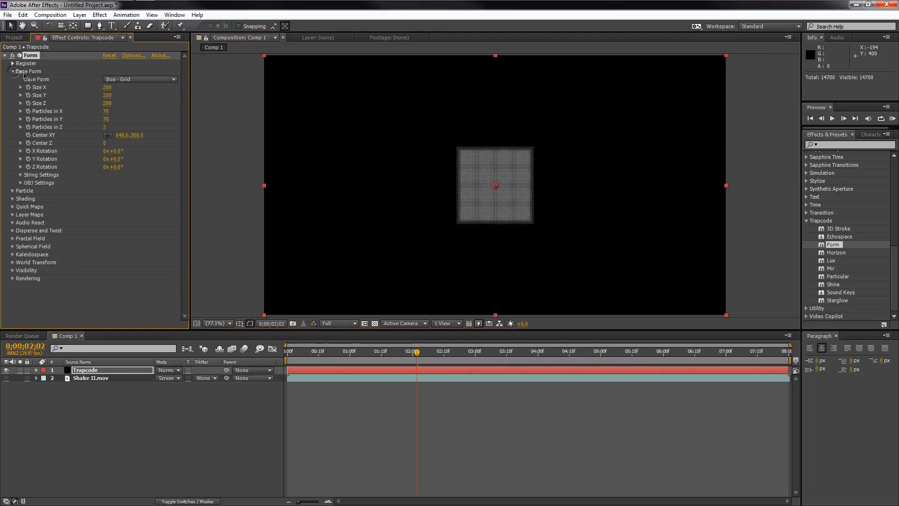
click(119, 80)
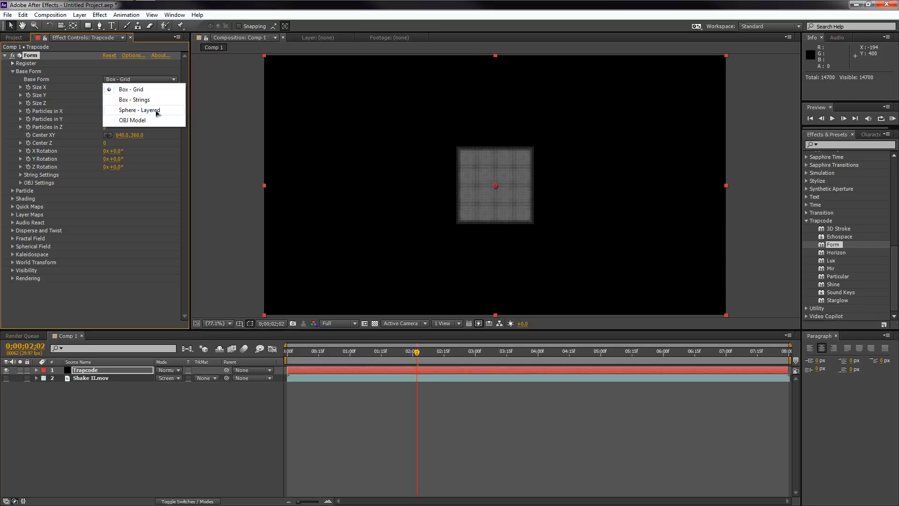
click(156, 113)
Step: Set Size X and Size Y to 0 and keyframe both at the composition start
click(107, 87)
text(0)
click(108, 95)
text(0)
key(Return)
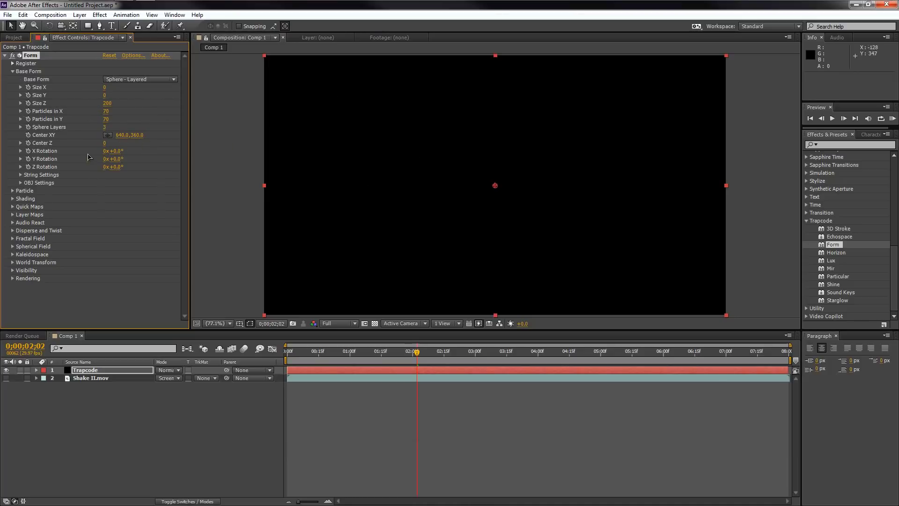
key(Home)
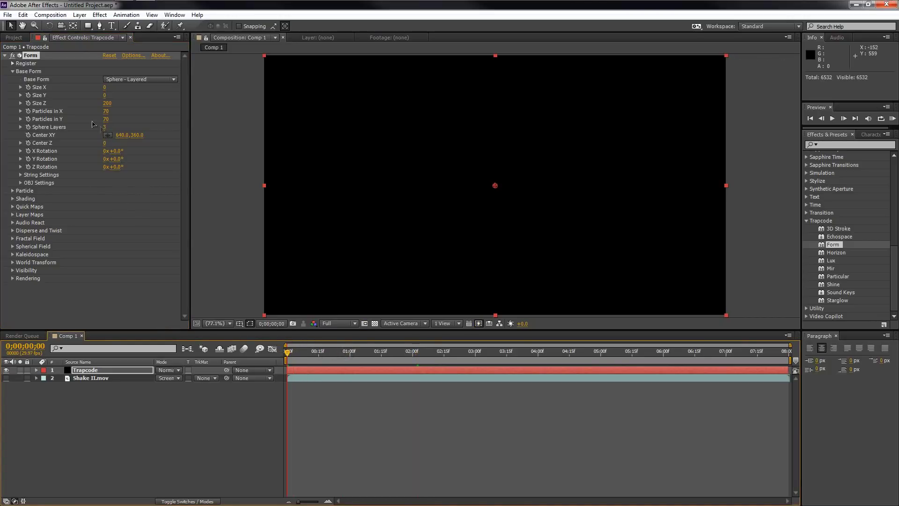
click(28, 87)
click(28, 95)
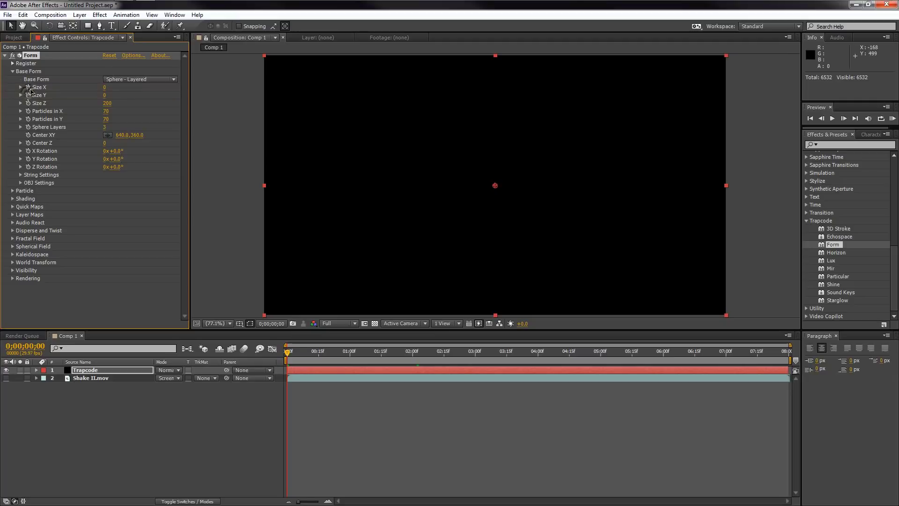
Step: At 0;00;02;15, set Size X and Size Y to 10000, then scrub back to preview
drag(286, 359, 444, 369)
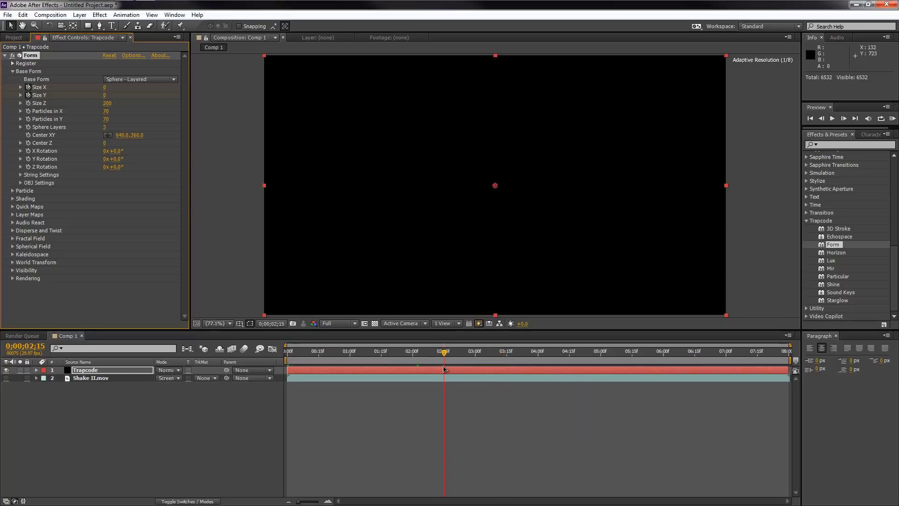
click(105, 87)
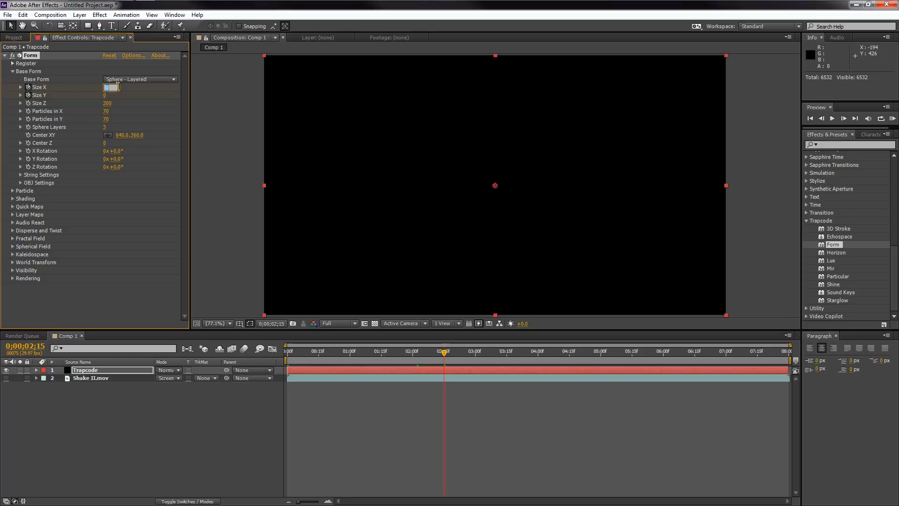
text(10000)
click(104, 99)
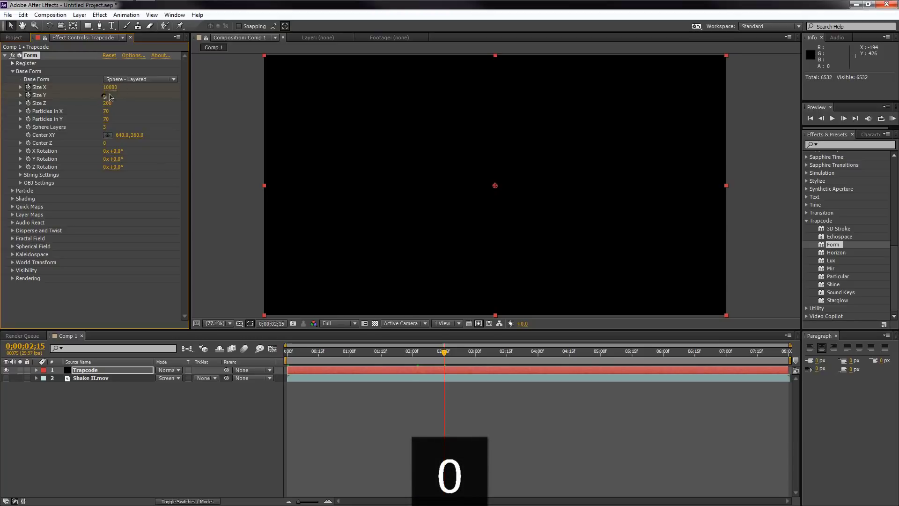
click(104, 96)
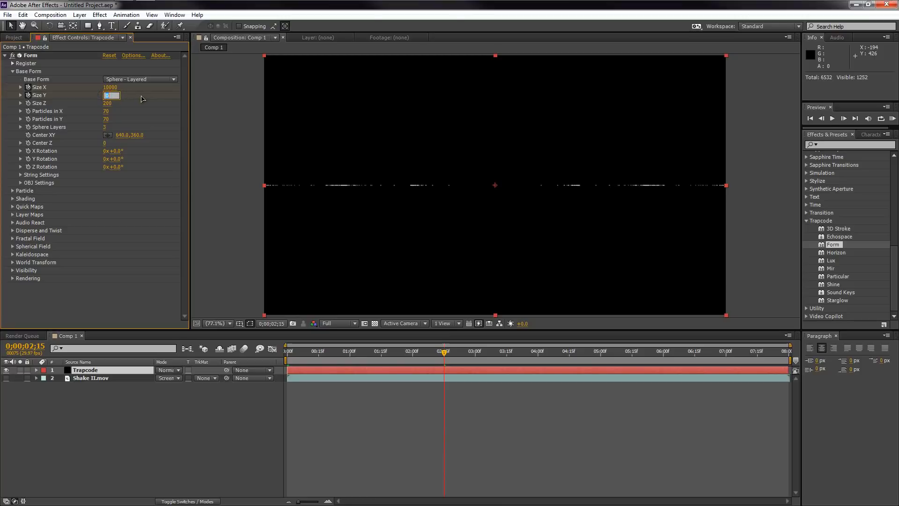
text(1000)
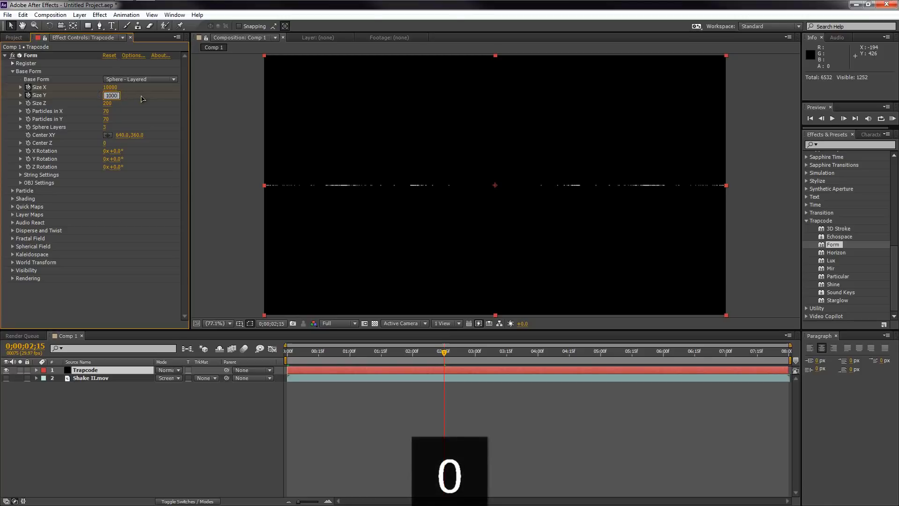
text(0)
key(Return)
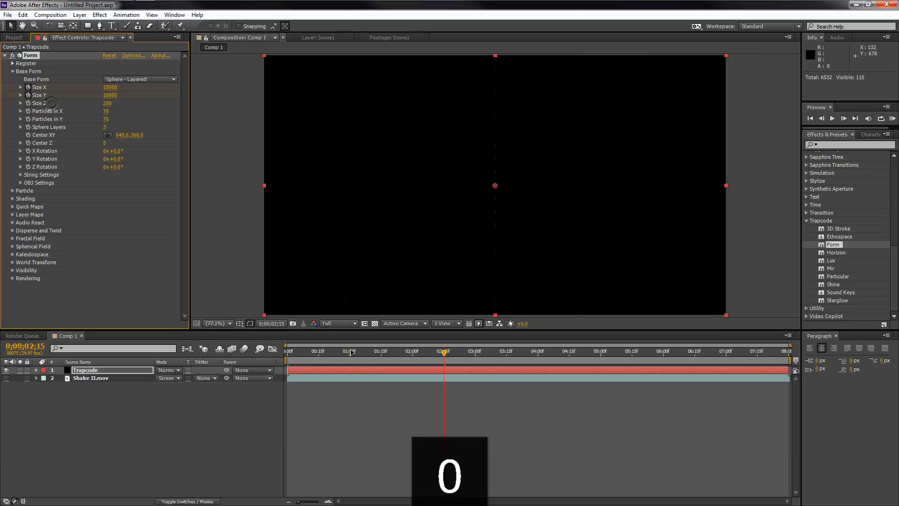
drag(444, 352, 281, 356)
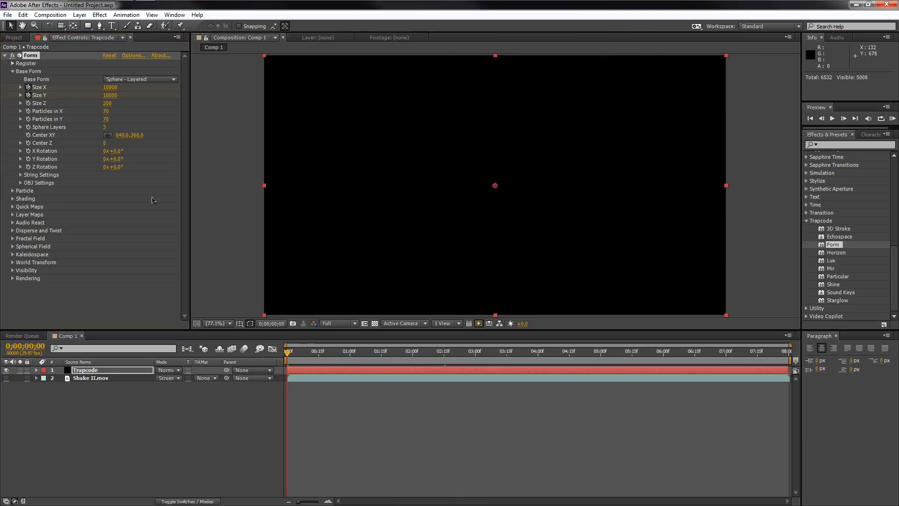
Step: In Base Form, set Particles in X and Y to 200 and Sphere Layers to 2, then scrub to 0;00;00;09
click(79, 115)
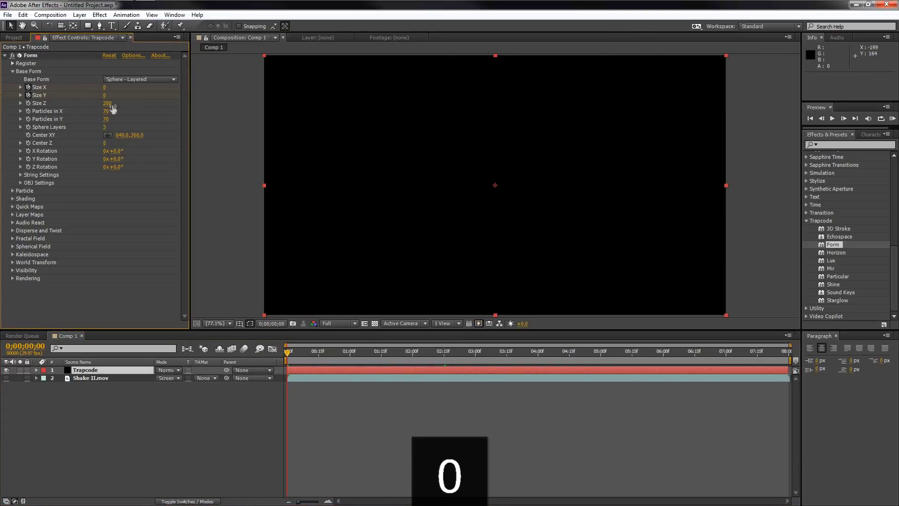
click(105, 111)
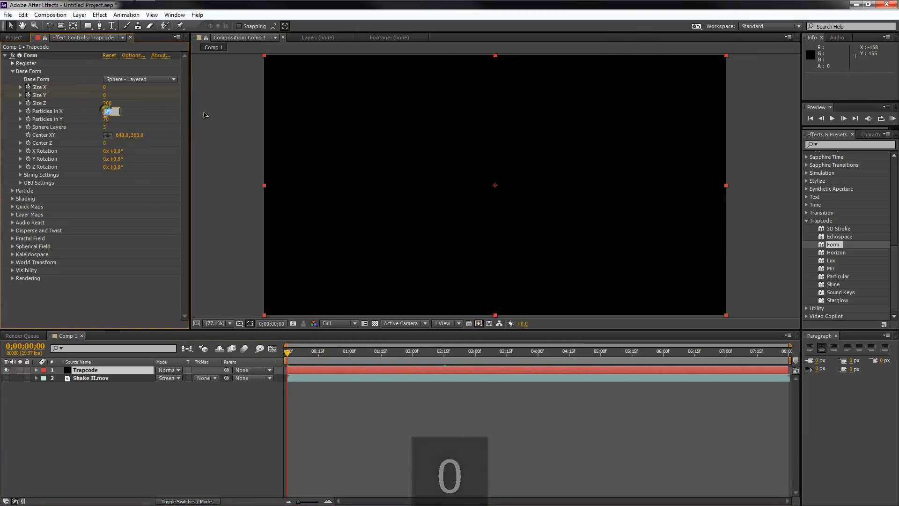
text(200)
click(106, 119)
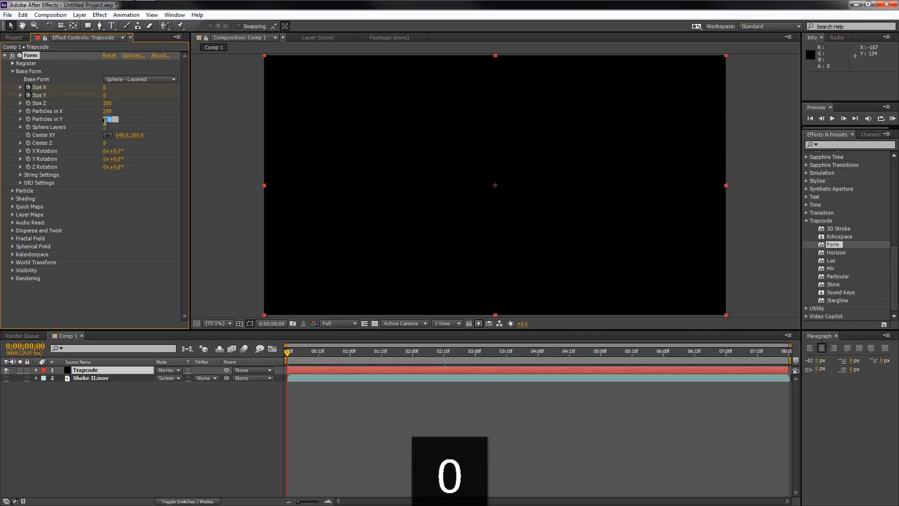
text(200)
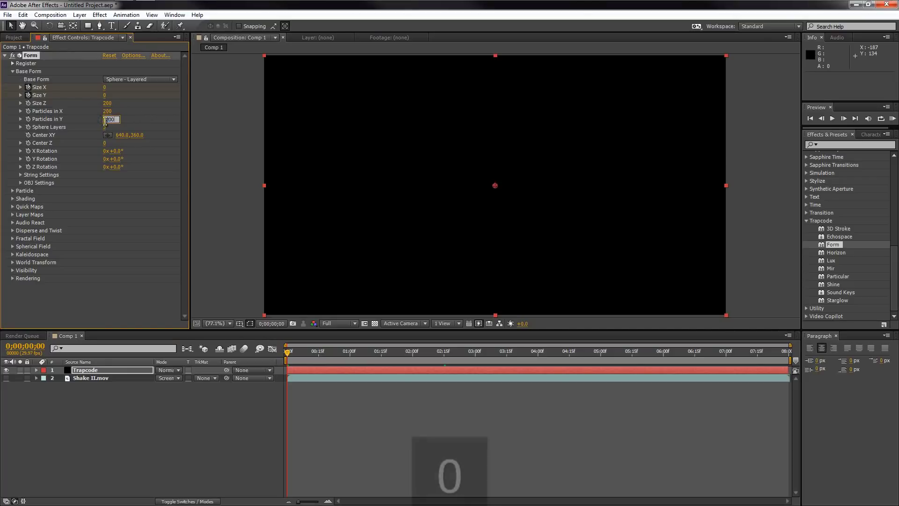
click(55, 129)
click(106, 128)
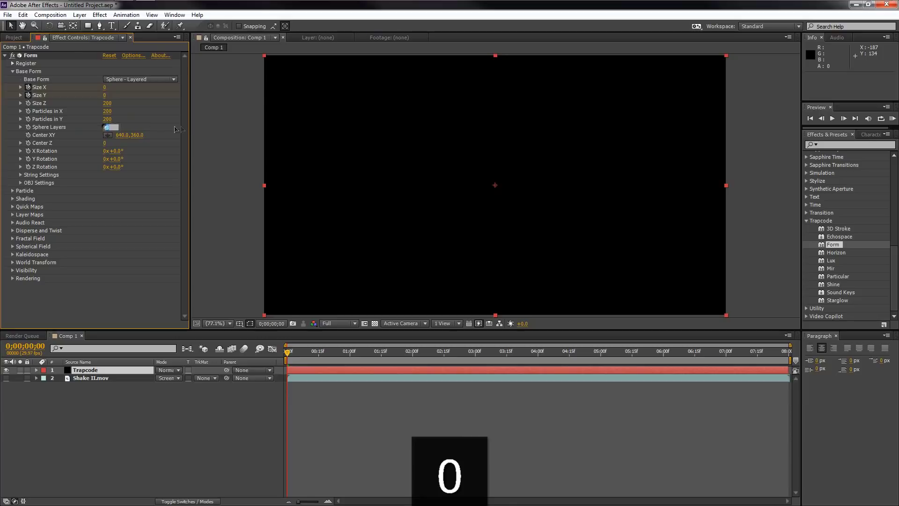
text(2)
click(158, 194)
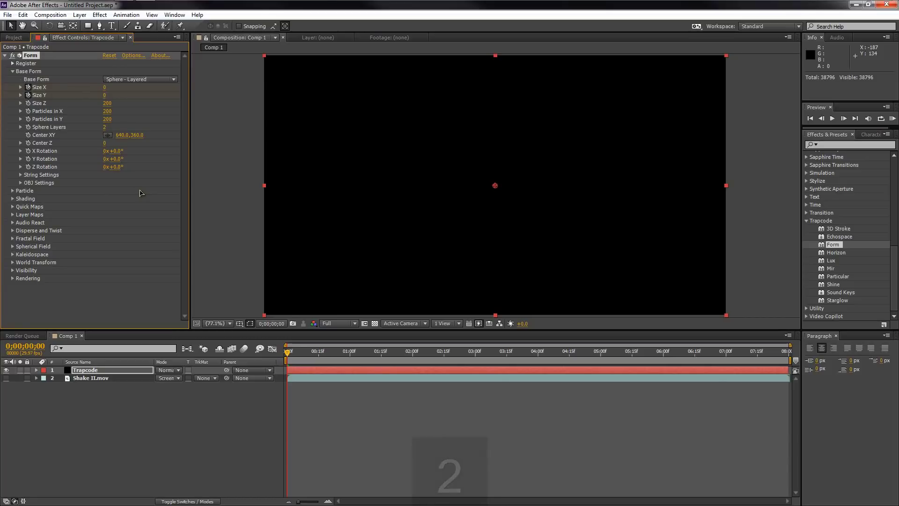
click(13, 72)
drag(321, 352, 305, 353)
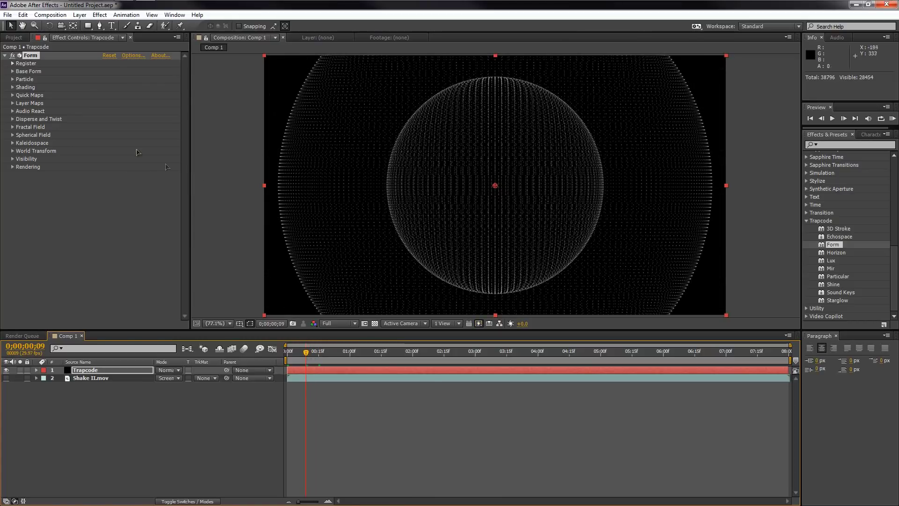
Step: Switch Form's particle type to Glow Sphere (No DOF) with Sphere Feather 77
click(11, 79)
click(118, 89)
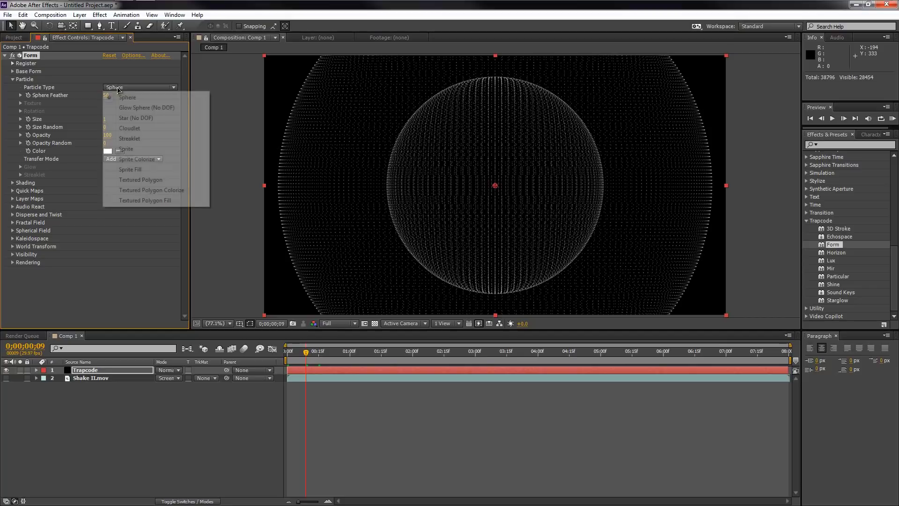
click(135, 107)
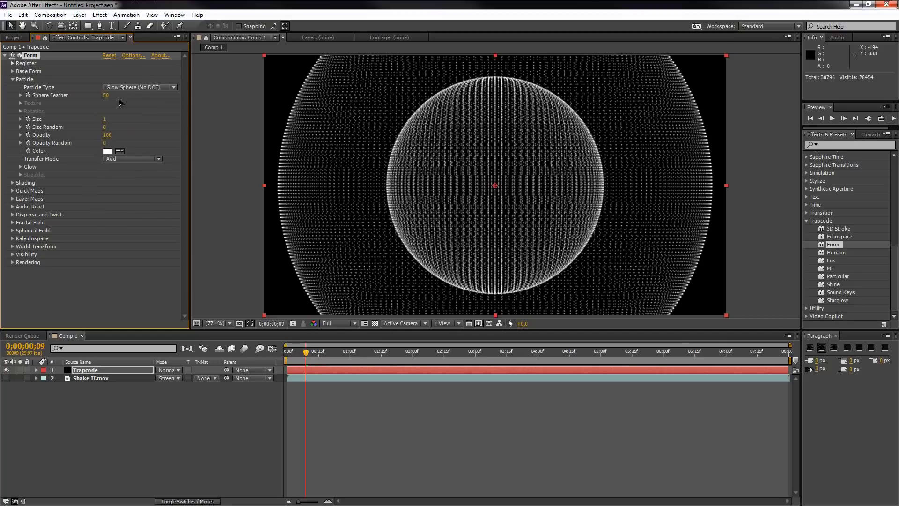
drag(108, 95, 124, 98)
click(131, 88)
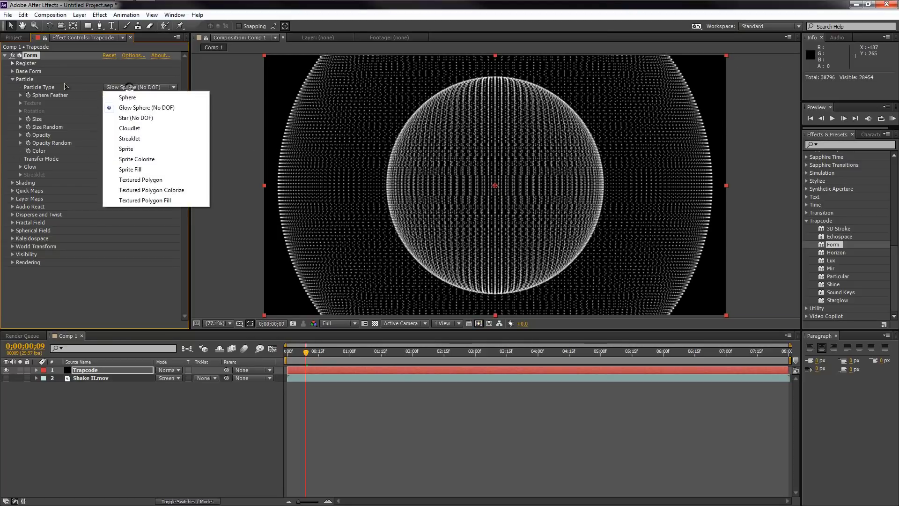
click(99, 89)
Step: Set the particle Size to 2 and lower particle Opacity to 93
click(105, 120)
text(2)
key(Return)
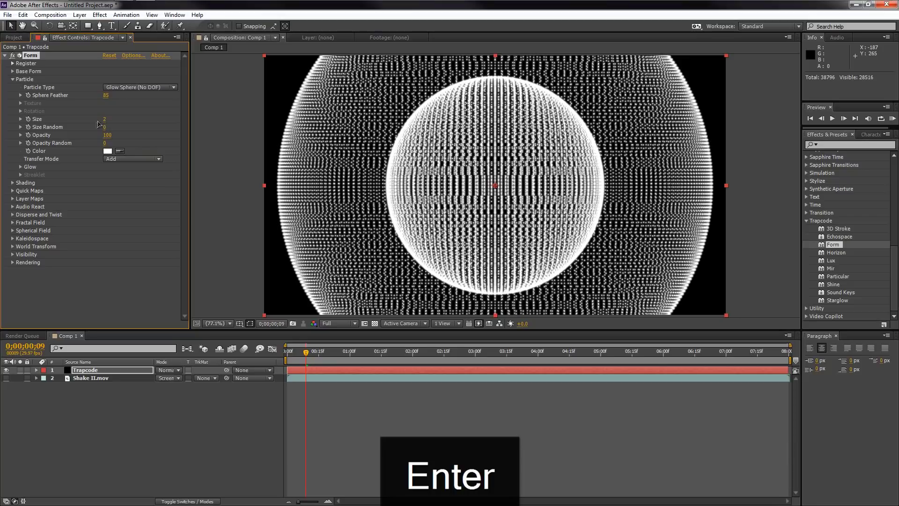
drag(105, 135, 139, 144)
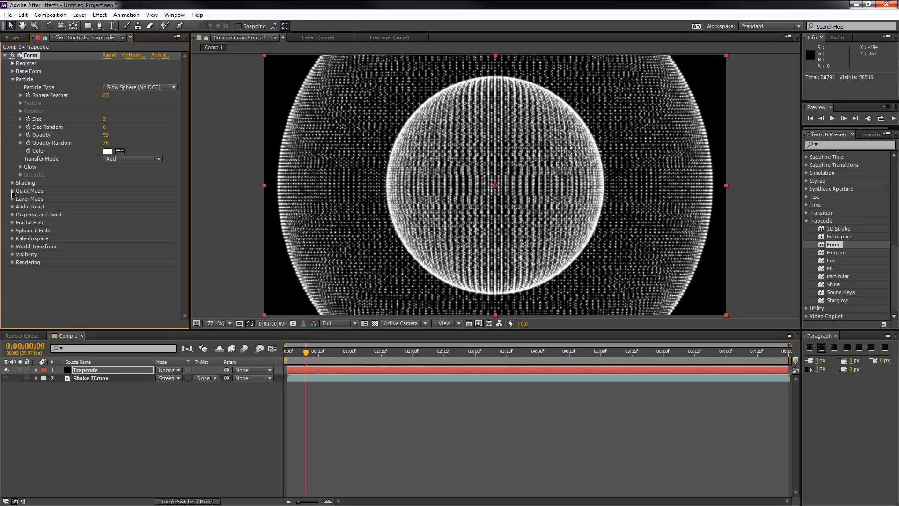
Step: Show Form's Opacity Map graph, try the descending ramp preset, then reset it to flat
click(13, 191)
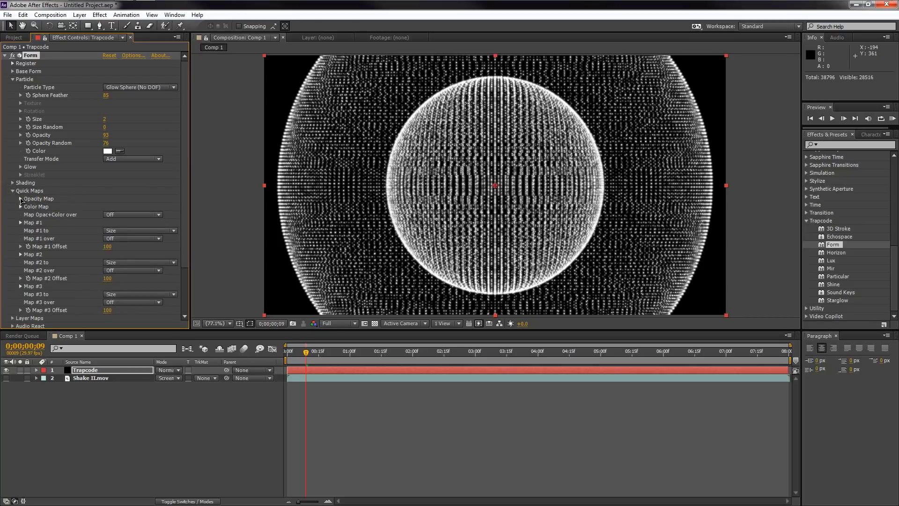
click(21, 199)
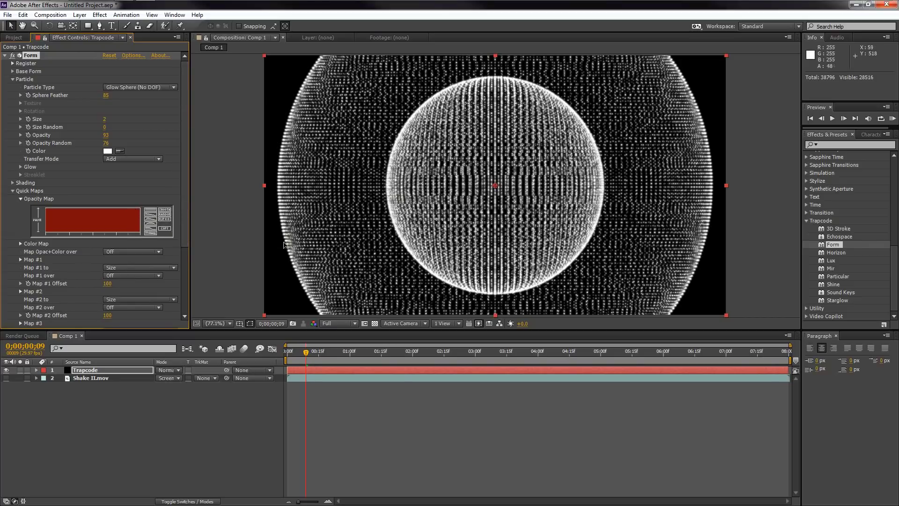
click(151, 217)
mouse_move(190, 220)
mouse_down()
mouse_move(154, 219)
mouse_move(188, 219)
mouse_up()
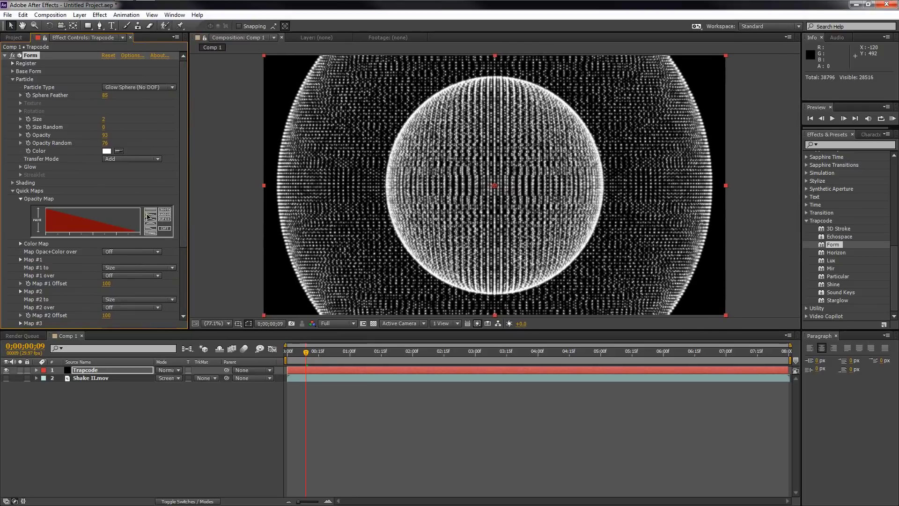
click(152, 211)
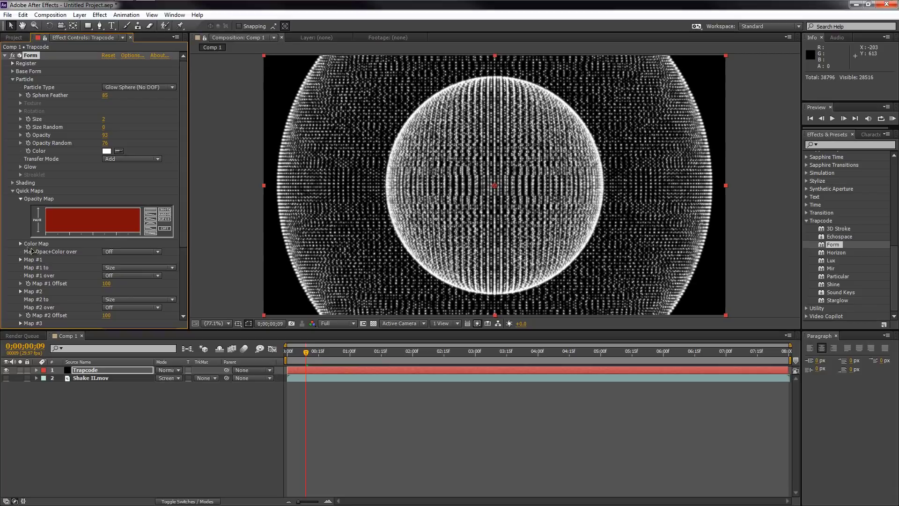
Step: Map opacity and colour radially and apply the yellow-red-pink Color Map preset
click(107, 253)
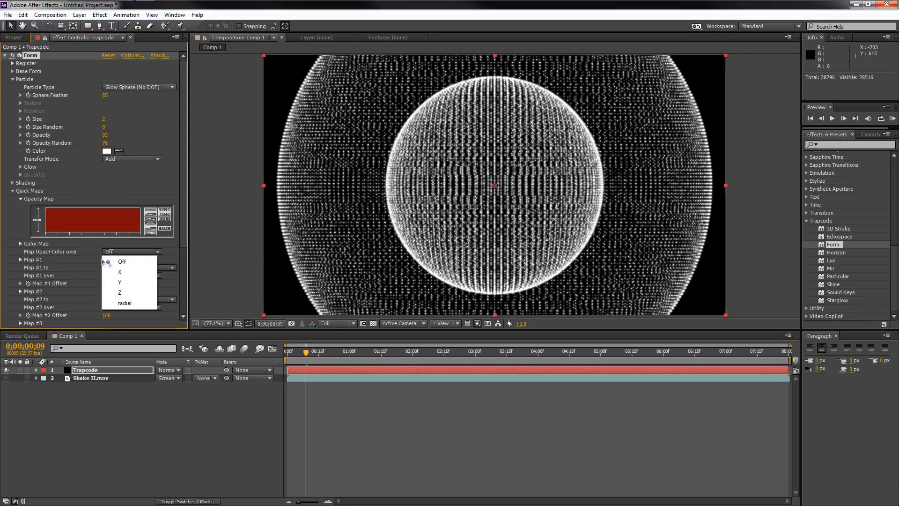
click(125, 303)
click(20, 243)
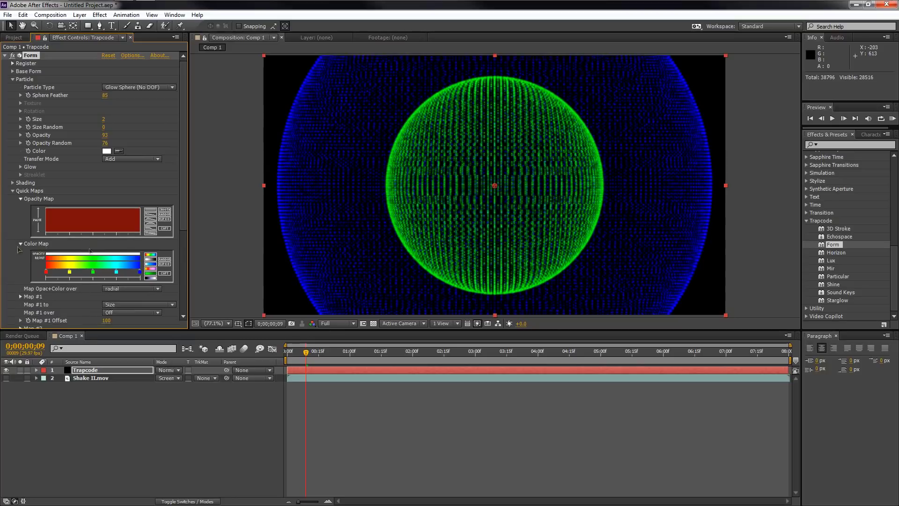
click(151, 269)
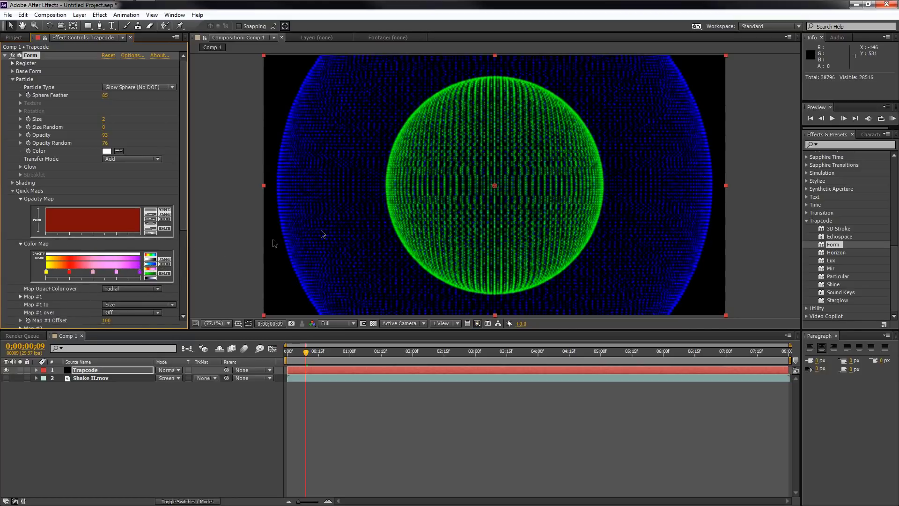
Step: Try a cyan-blue gradient with a grey-teal stop, then revert to yellow-red-pink and collapse sections
drag(307, 352, 297, 354)
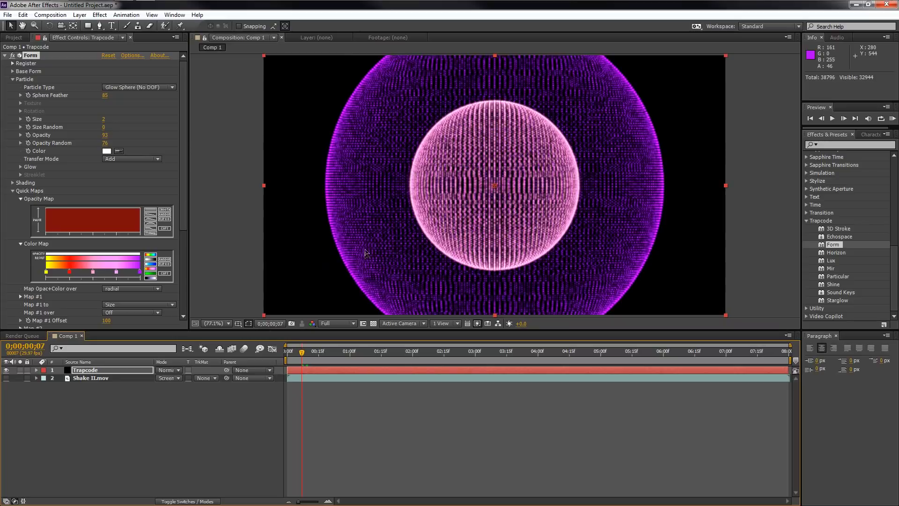
click(151, 265)
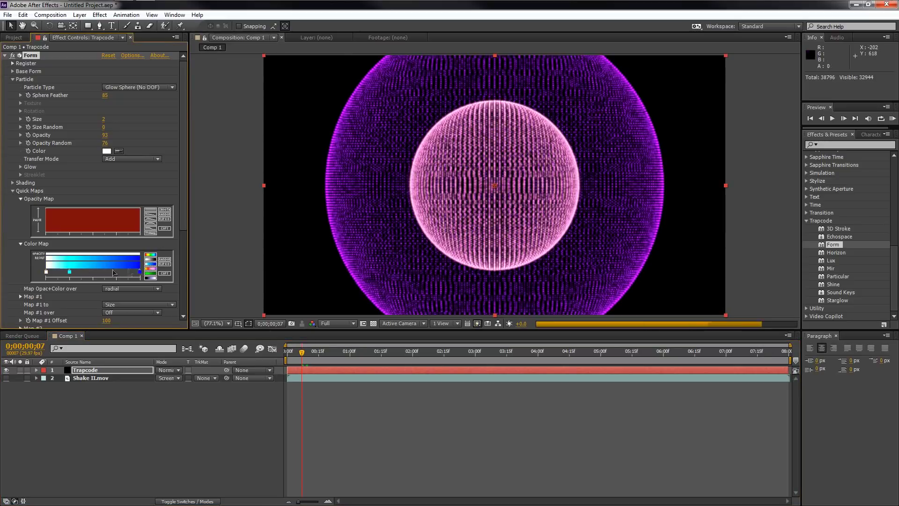
double_click(69, 272)
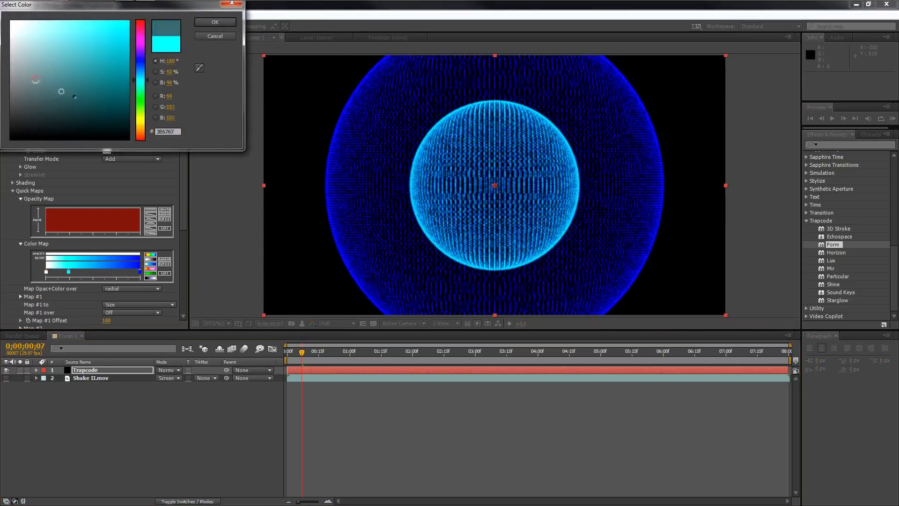
key(Return)
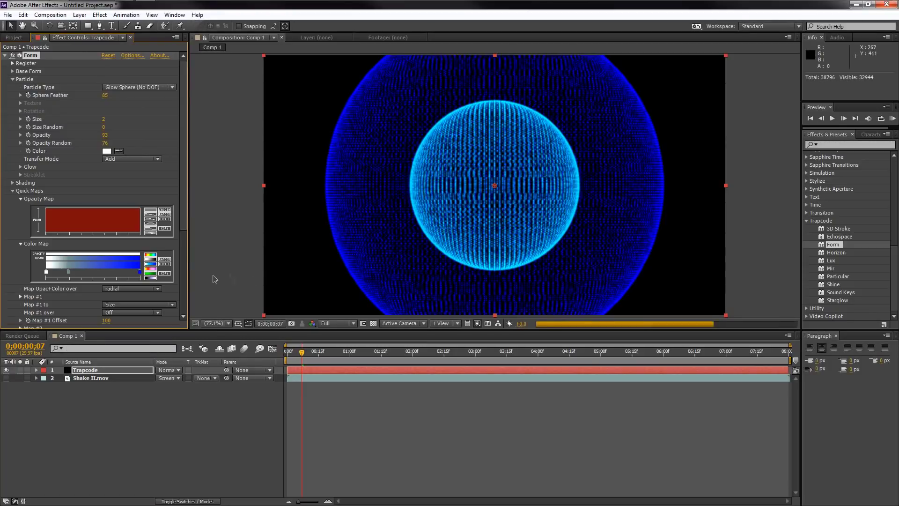
click(152, 273)
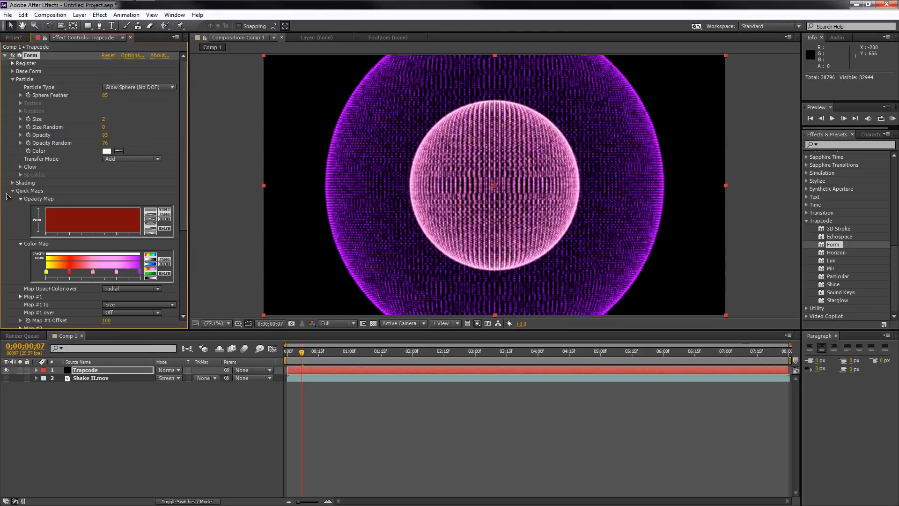
click(12, 190)
click(13, 79)
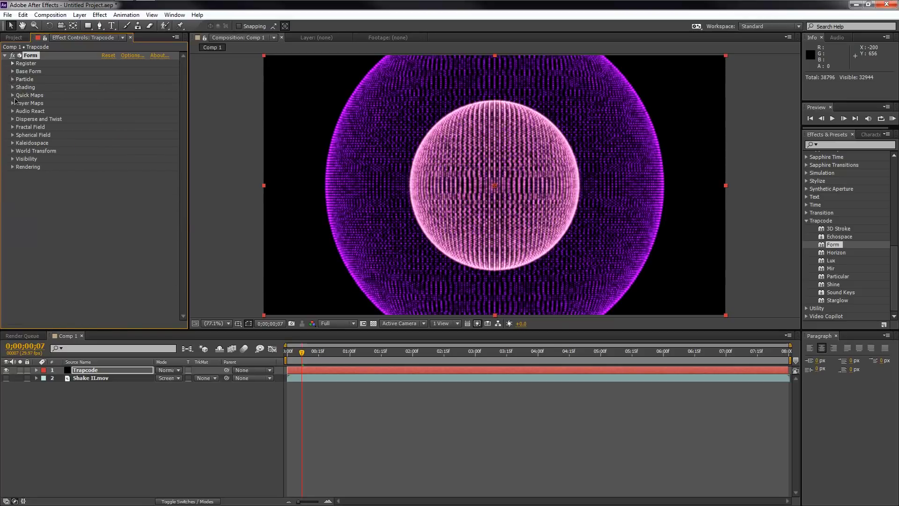
Step: Open Fractal Field and raise Displace to 69 to warp the spheres
click(12, 127)
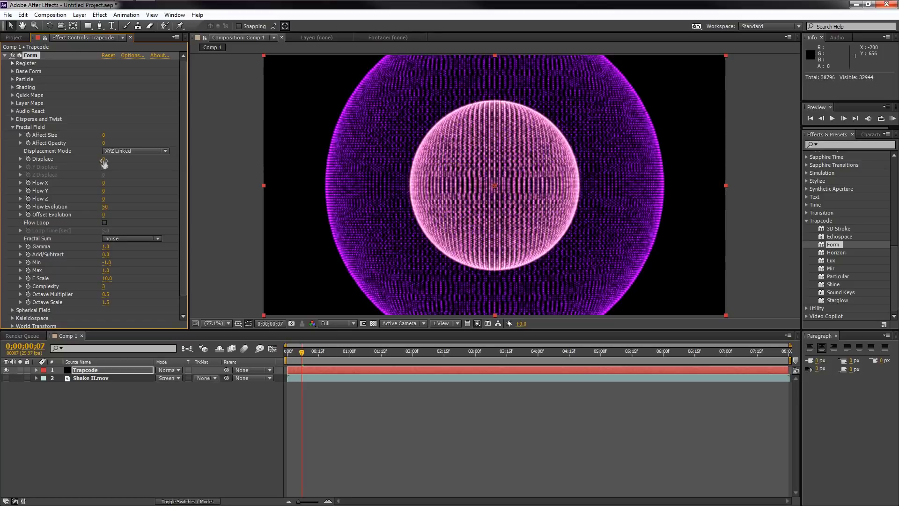
drag(107, 160, 142, 161)
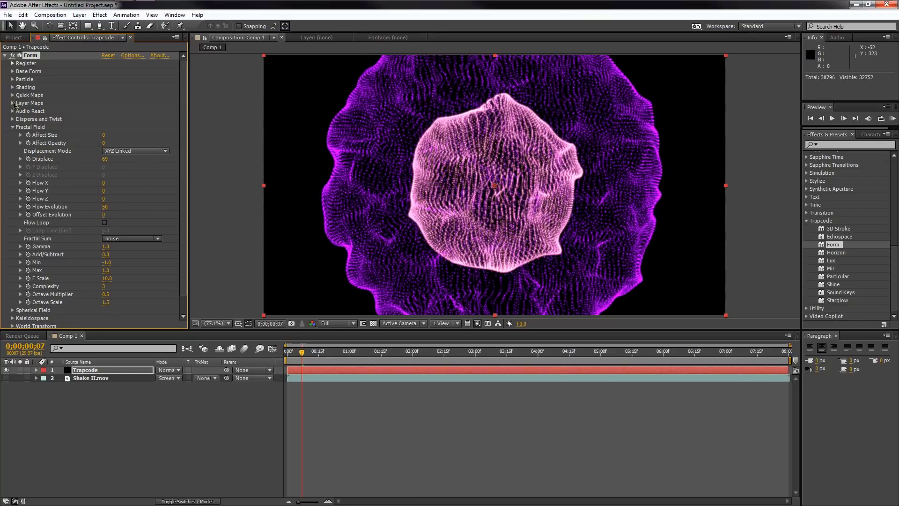
click(13, 119)
Step: Set Disperse to 10 with a slight Twist and RAM-preview the dispersal from frame 28
drag(113, 128, 116, 132)
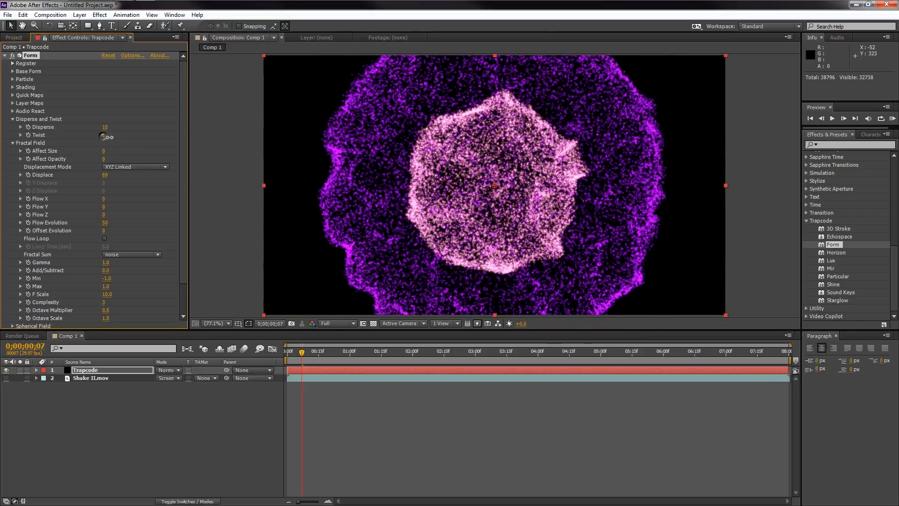
drag(105, 137, 109, 137)
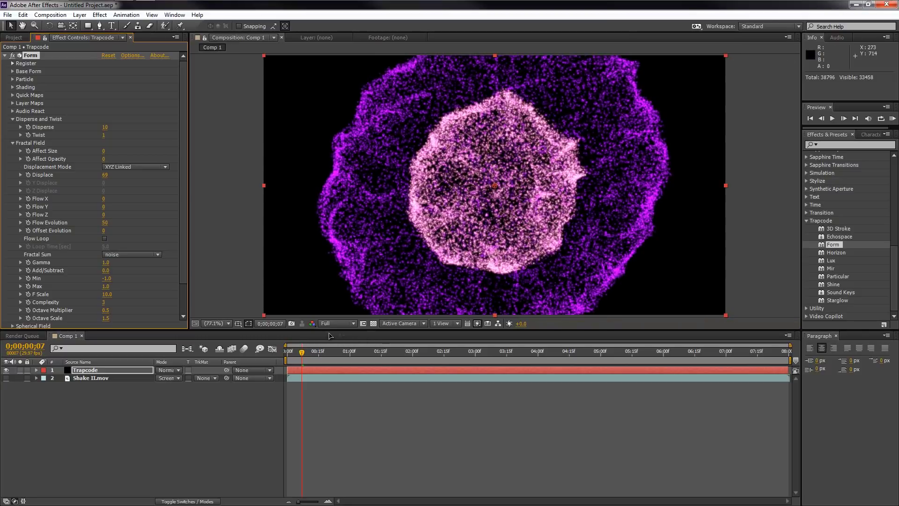
drag(302, 352, 346, 352)
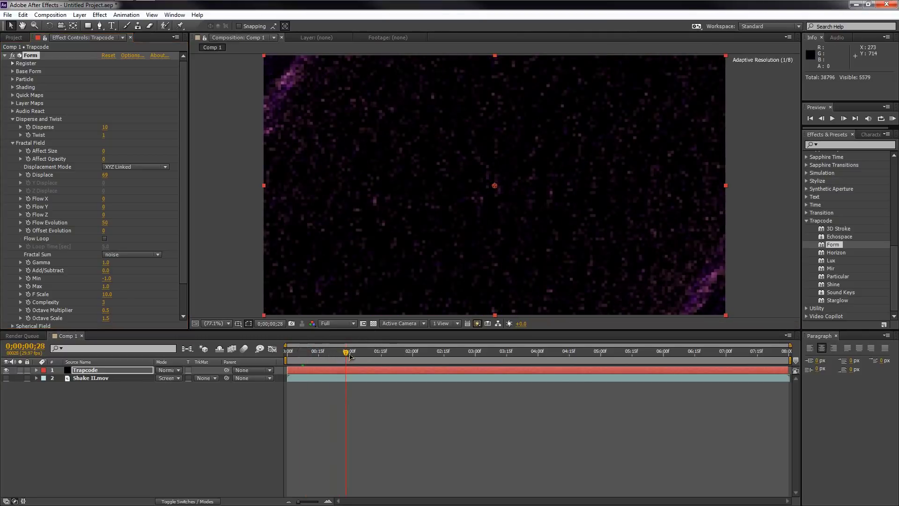
click(749, 170)
key(KP_0)
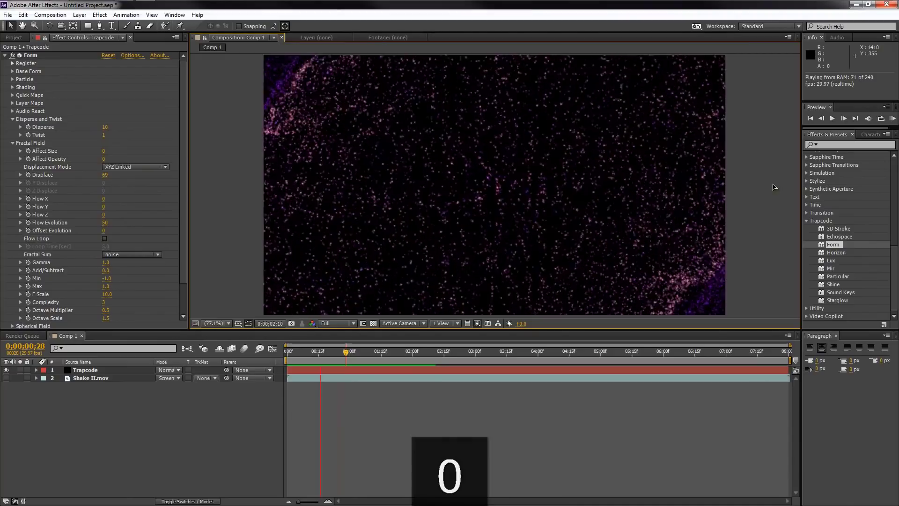
key(KP_0)
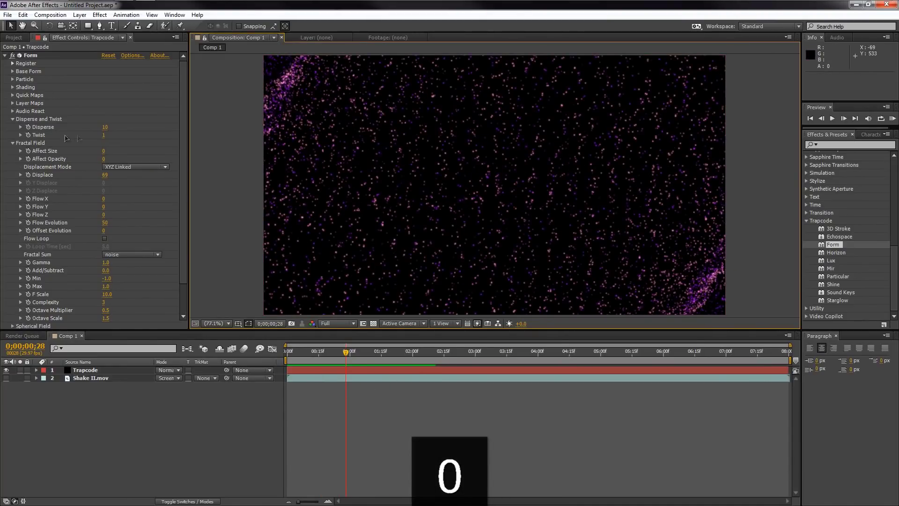
Step: Enter a Twist of 5 and scrub past one second to watch the particles thin out
click(103, 136)
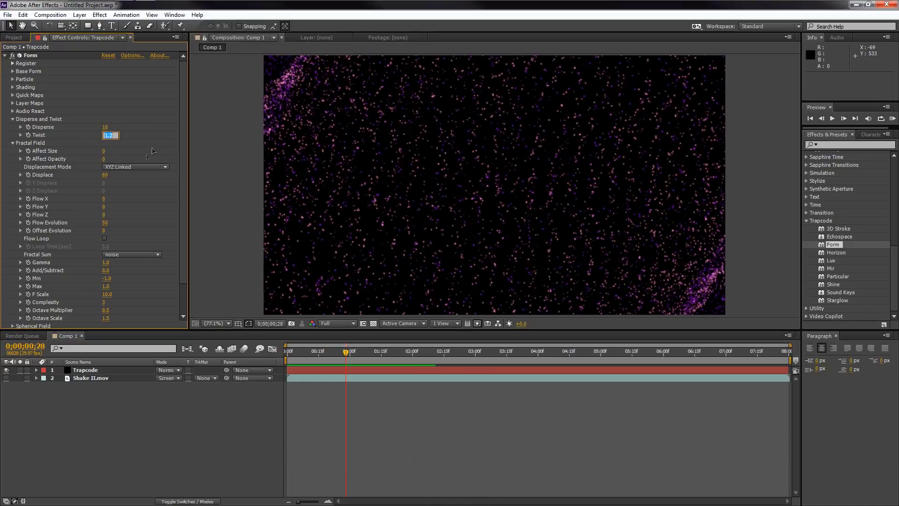
key(Delete)
text(5)
key(Return)
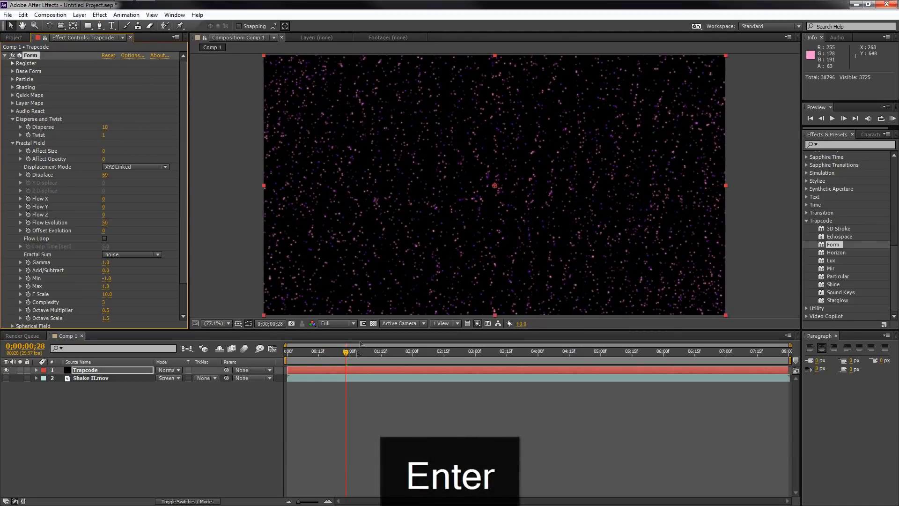
drag(349, 354, 310, 354)
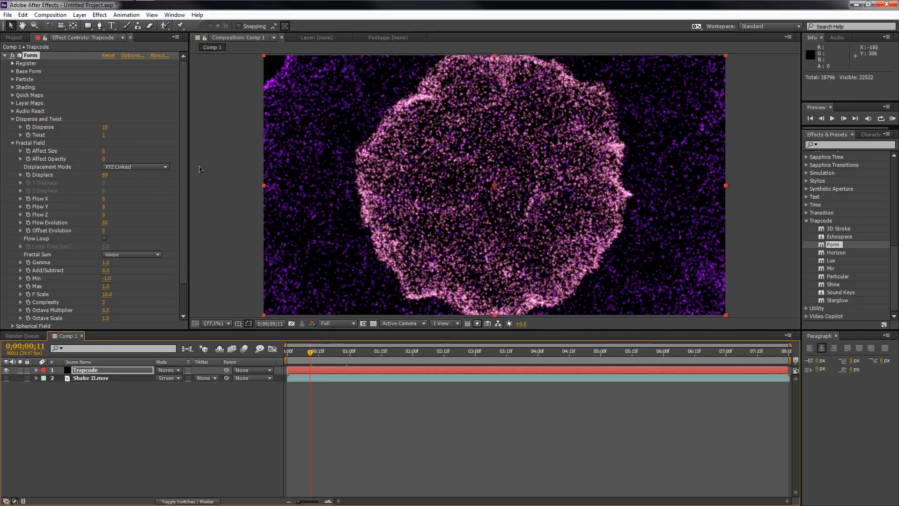
drag(311, 354, 327, 355)
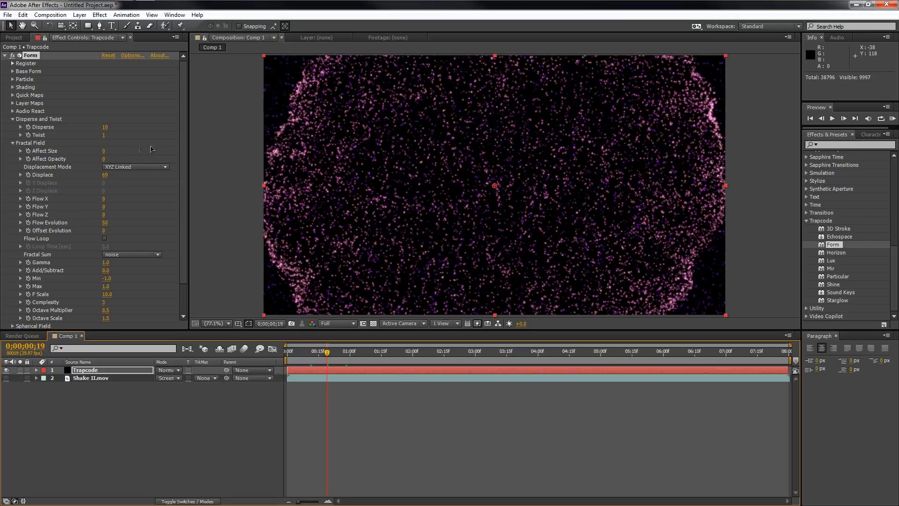
drag(328, 354, 438, 356)
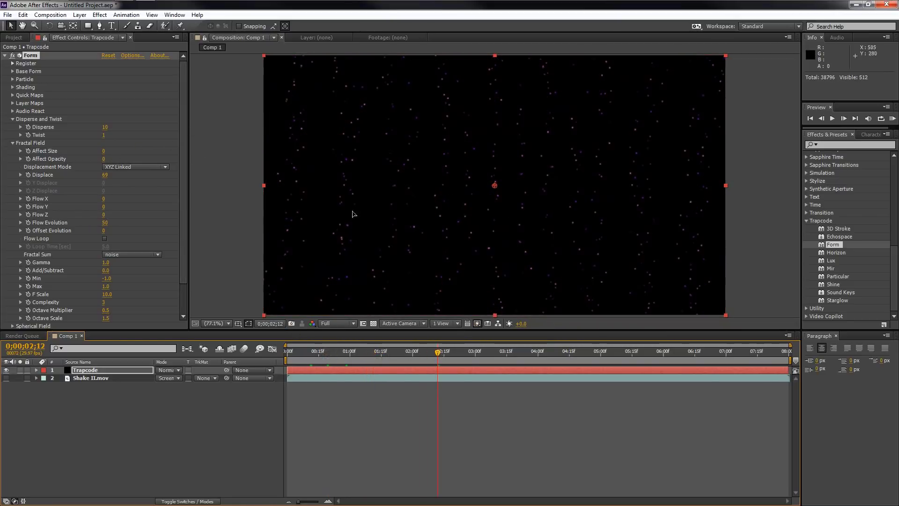
Step: Show the Trapcode layer's Opacity and set a 100% keyframe near 0;00;00;27
click(101, 372)
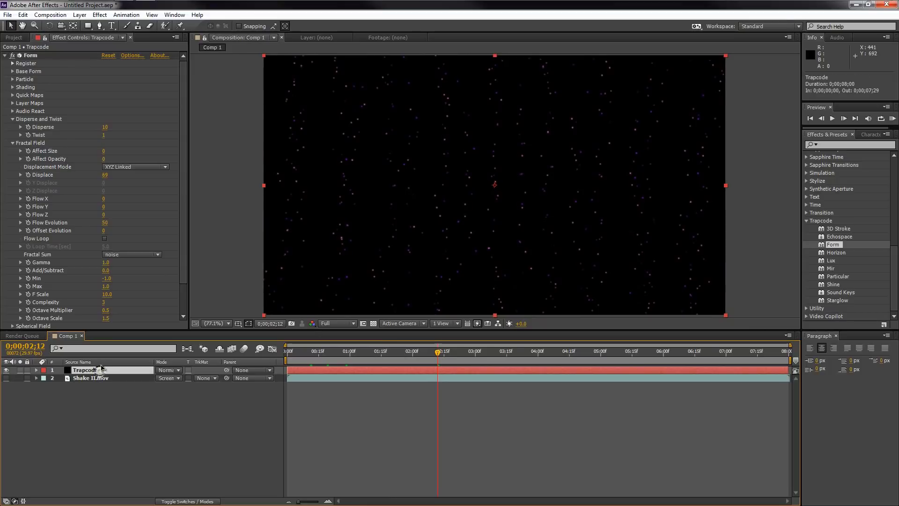
key(t)
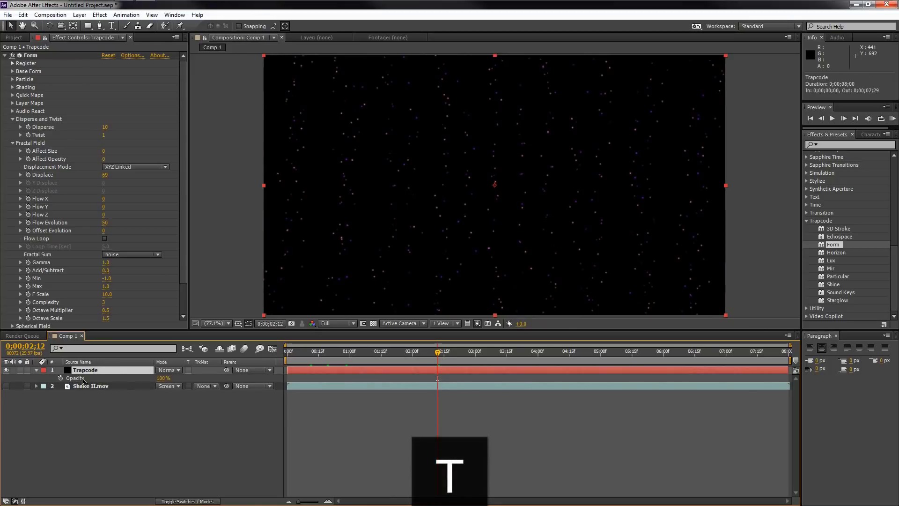
drag(437, 352, 343, 360)
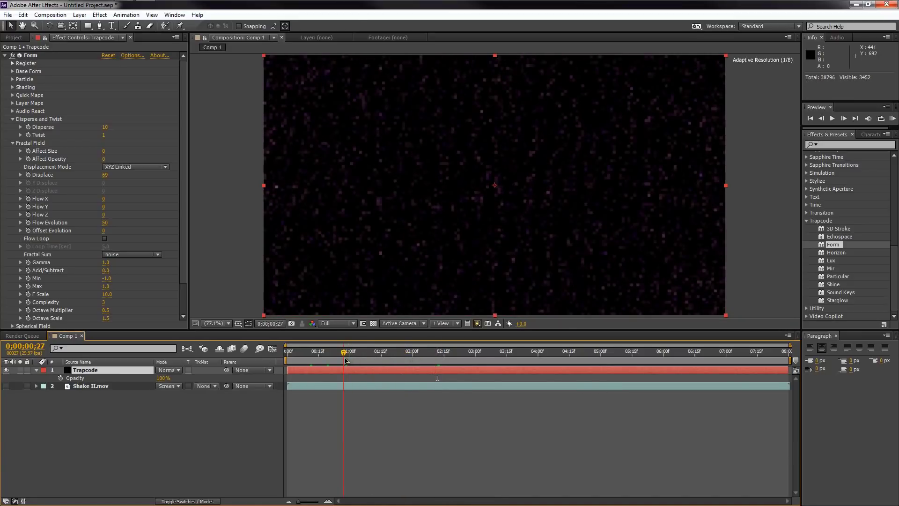
click(60, 378)
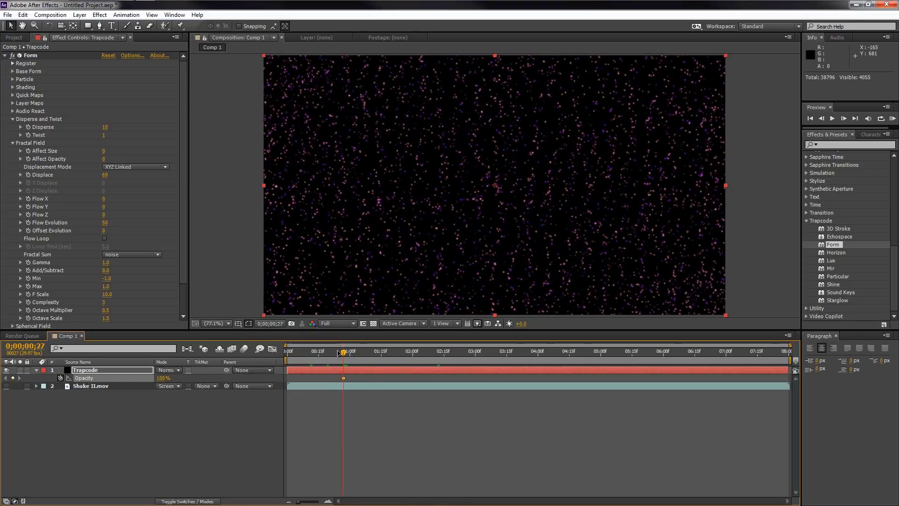
Step: Add a 0% Opacity keyframe at 0;00;02;24 and shorten the work area to about 3 seconds
drag(347, 356, 464, 357)
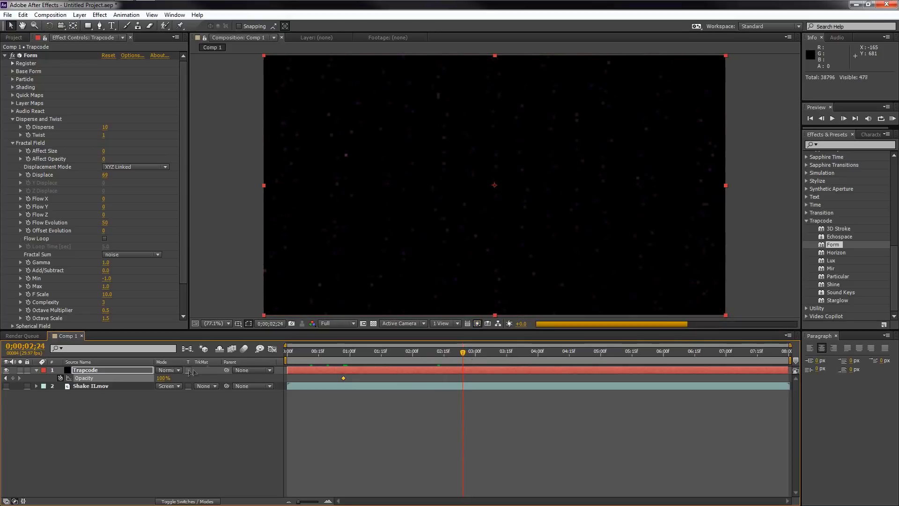
click(161, 378)
text(0)
key(Return)
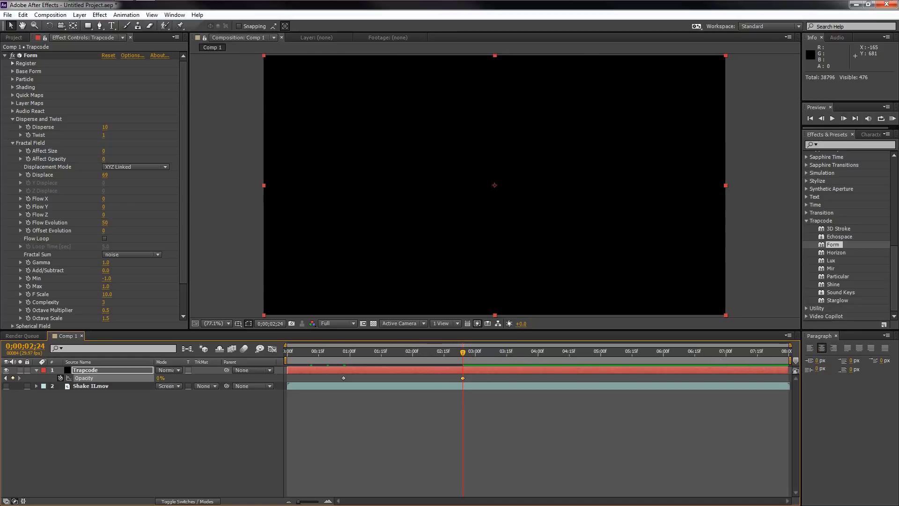
mouse_move(790, 359)
mouse_down()
mouse_move(434, 359)
mouse_move(790, 360)
mouse_up()
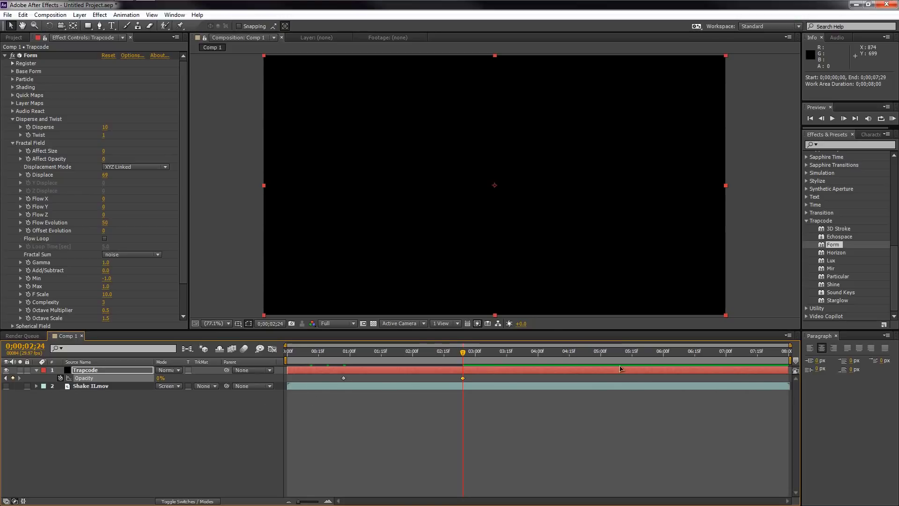
drag(790, 360, 478, 416)
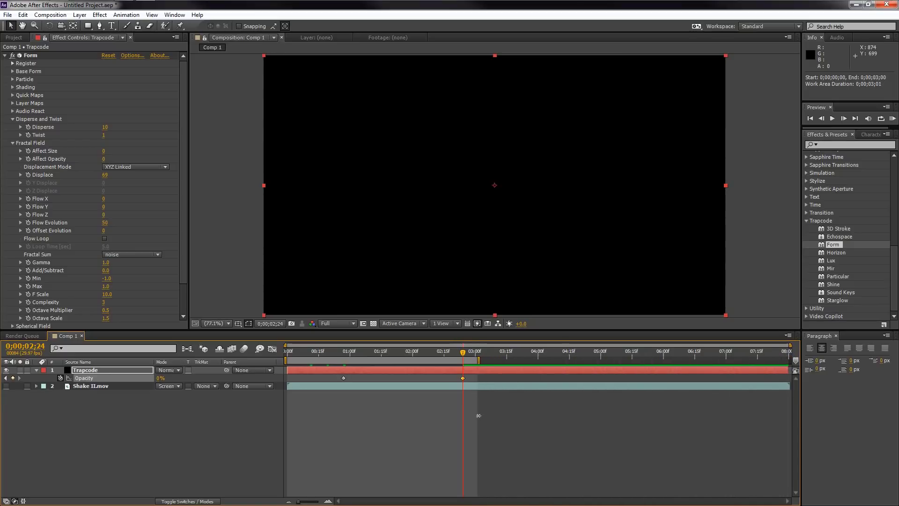
right_click(468, 360)
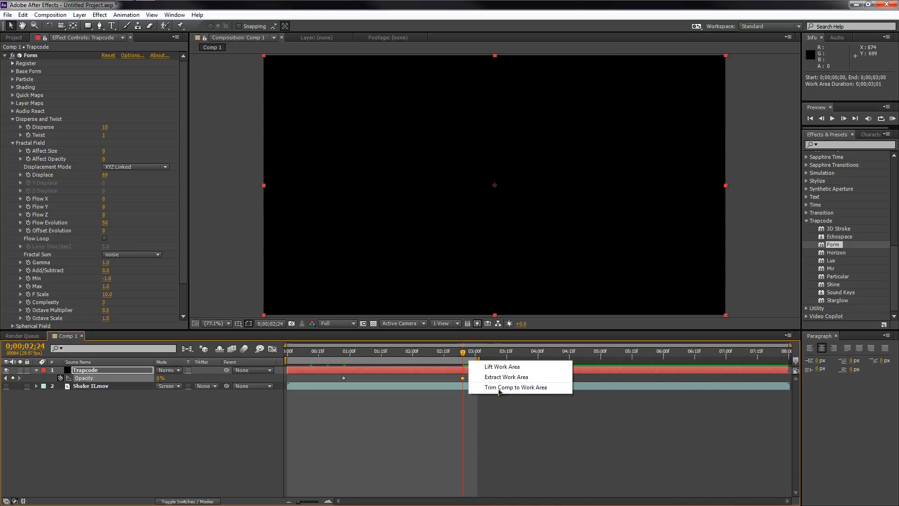
click(550, 388)
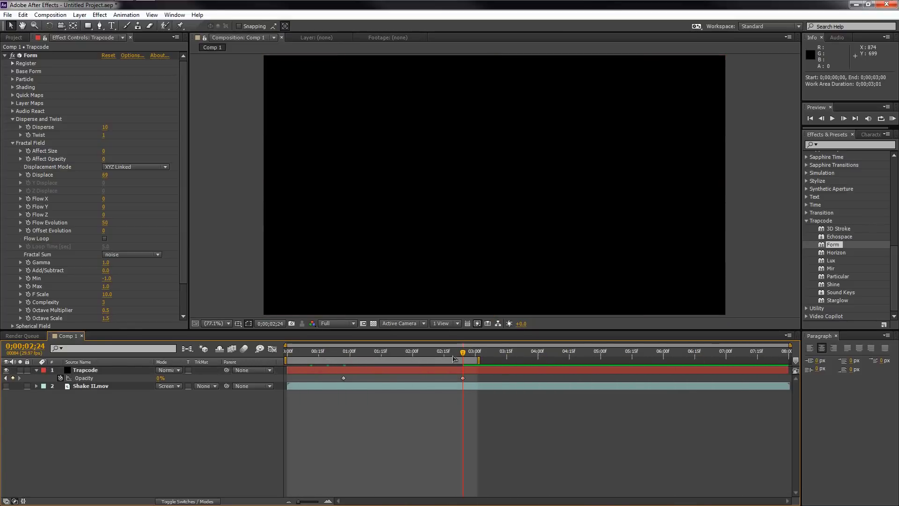
drag(481, 360, 823, 362)
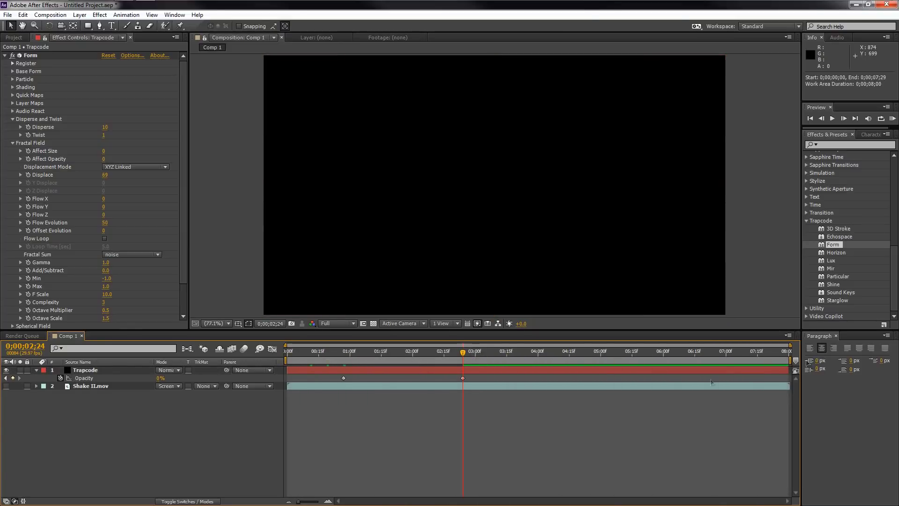
drag(392, 352, 300, 357)
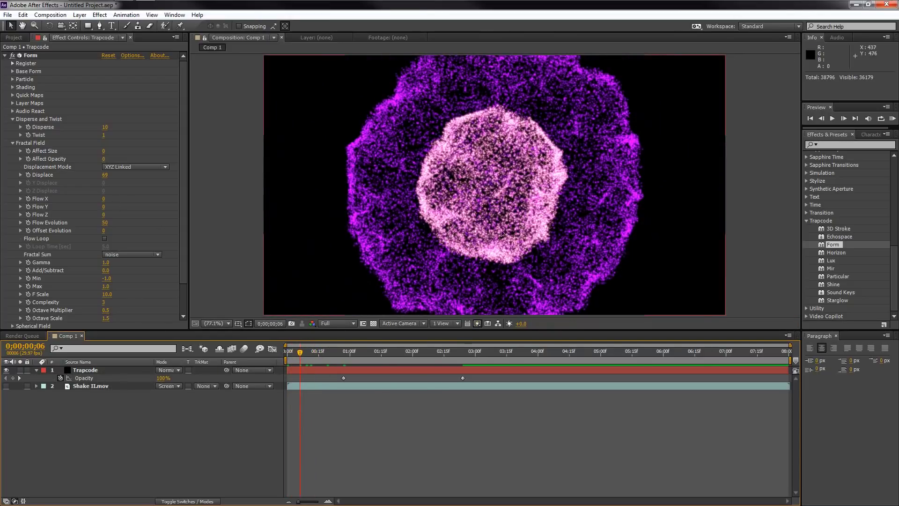
Step: At 0;00;00;06, search 'glow' and apply Stylize > Glow to the Trapcode layer
click(479, 171)
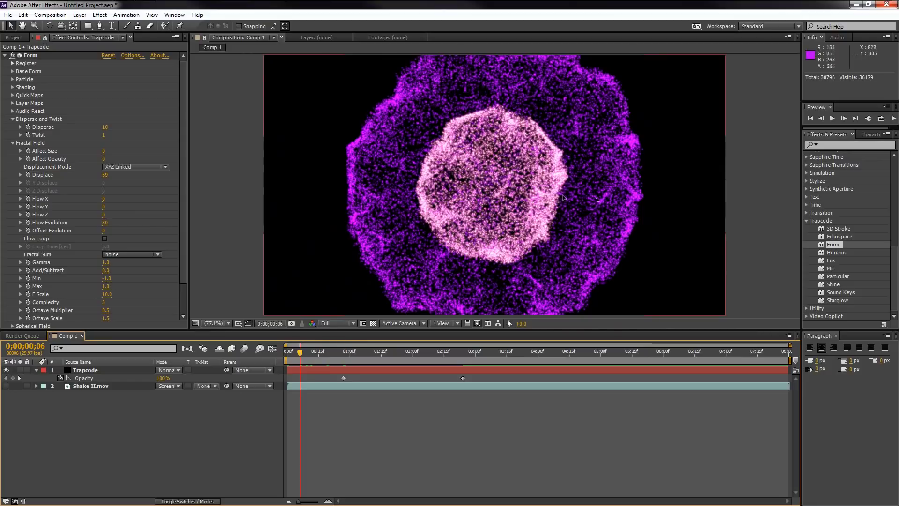
key(Home)
click(300, 356)
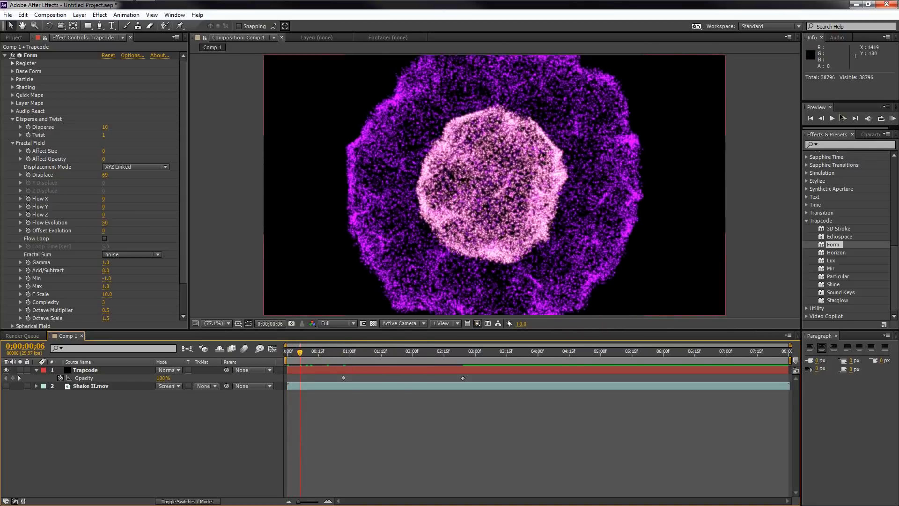
click(843, 145)
text(glow)
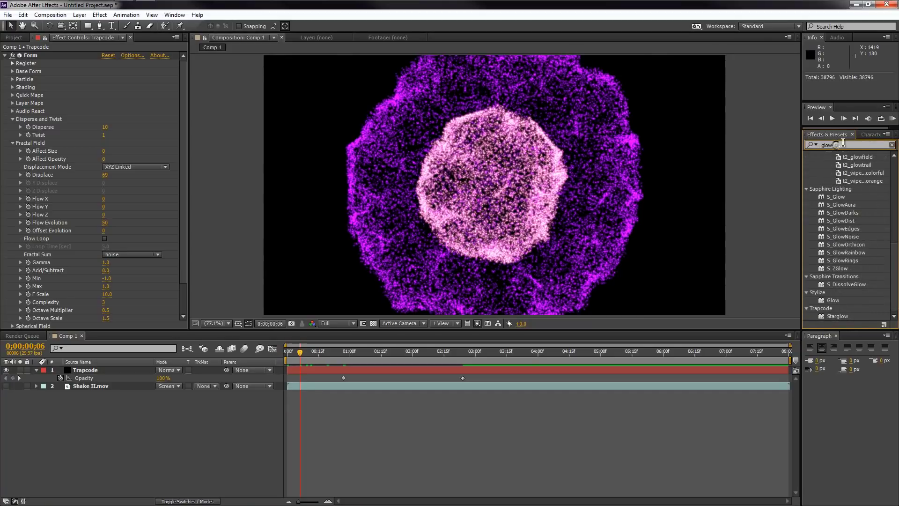
click(832, 301)
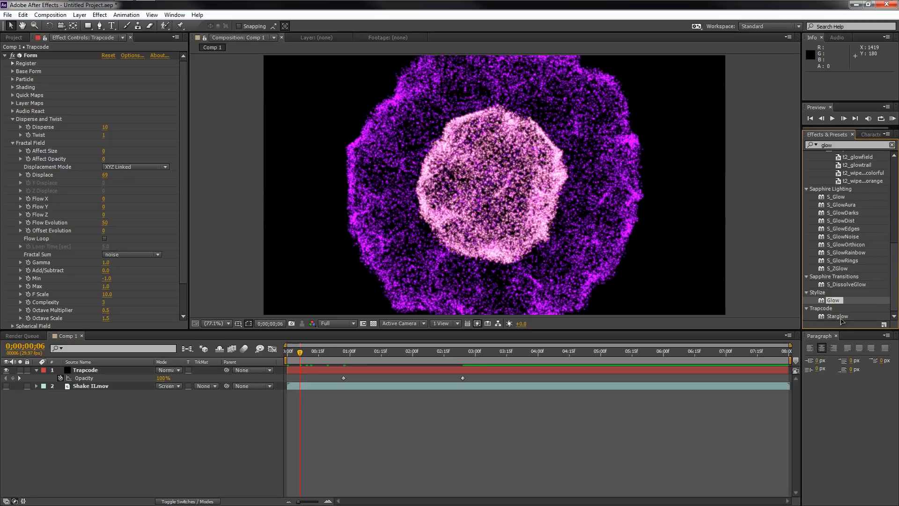
drag(835, 303, 96, 370)
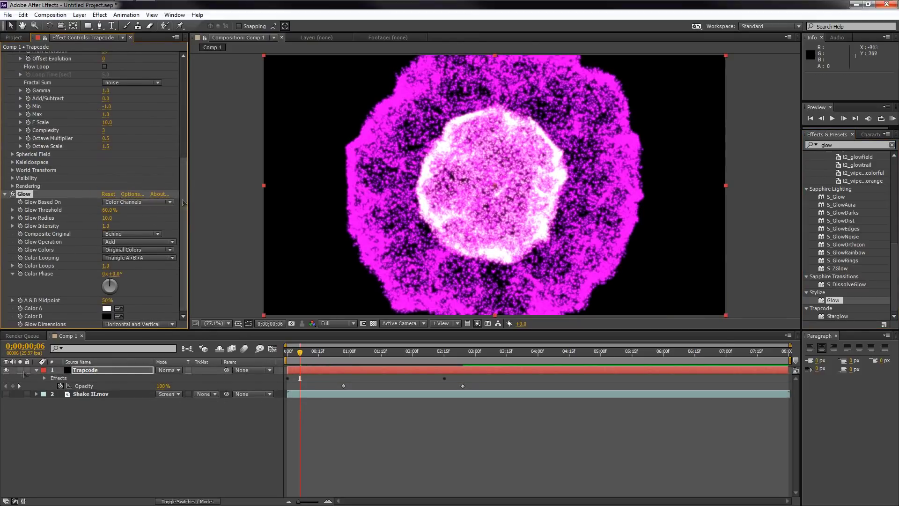
click(14, 37)
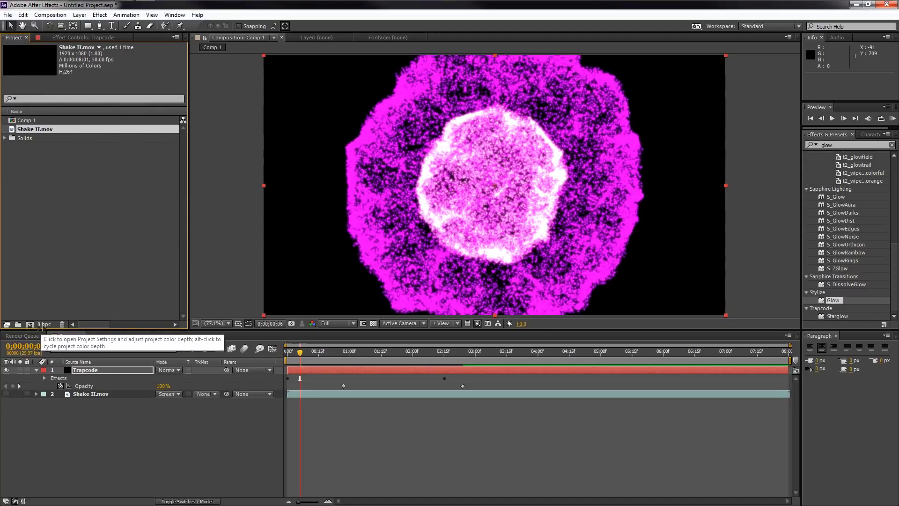
Step: Set the project's colour depth to 32 bits per channel (float) and return to Effect Controls
click(43, 324)
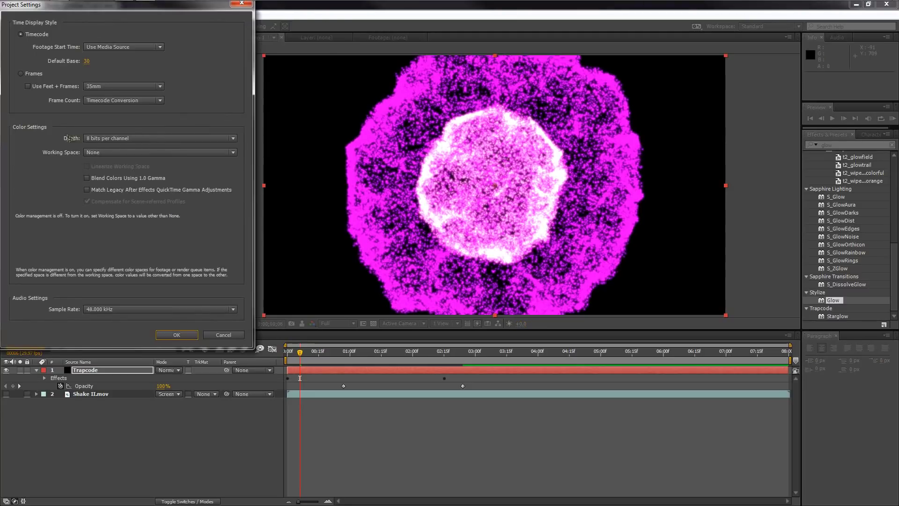
click(92, 140)
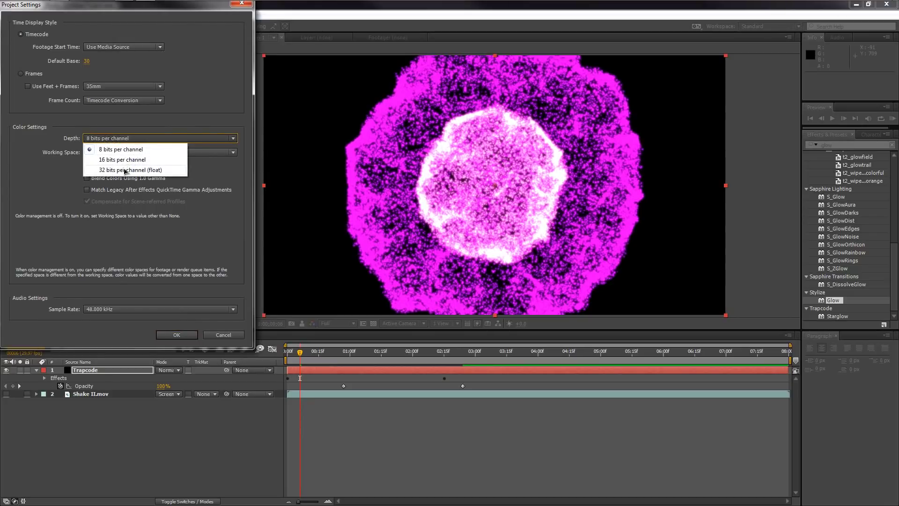
click(125, 172)
click(177, 334)
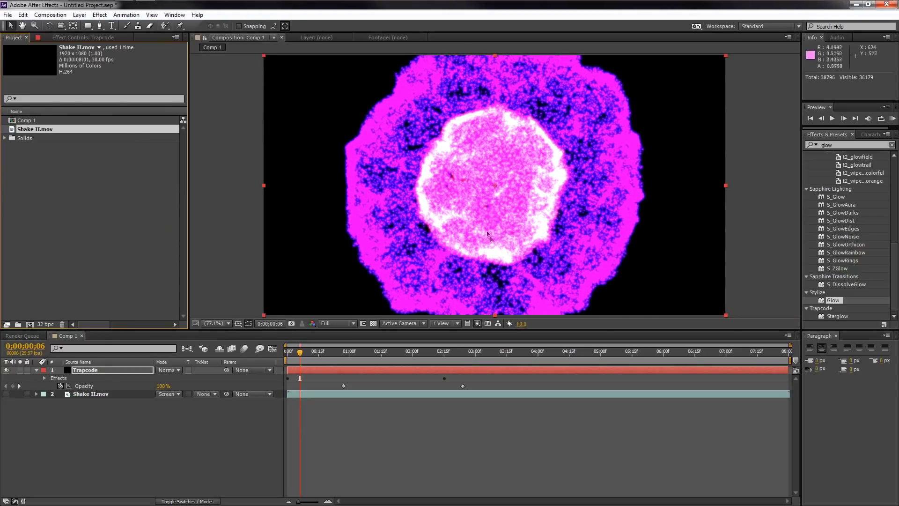
click(94, 377)
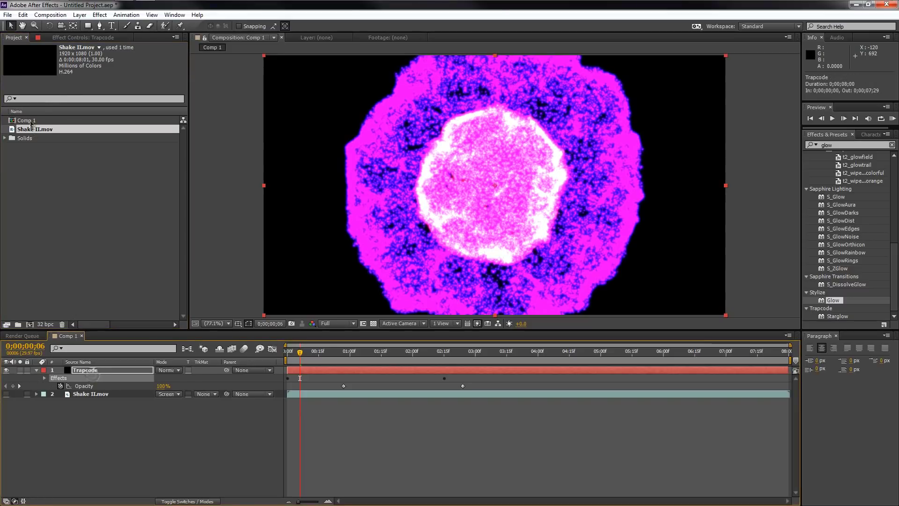
click(58, 39)
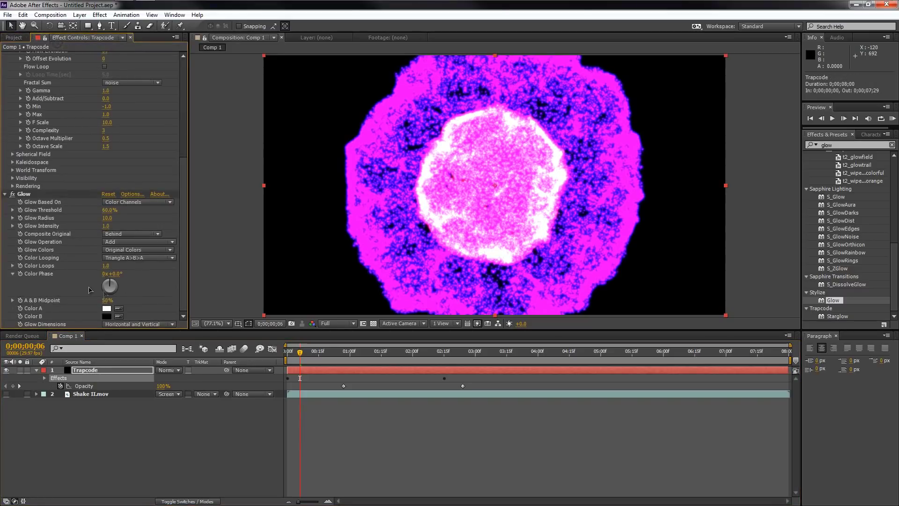
Step: Set Glow Radius 243.0, Threshold about 91% and Intensity 0.7, checking frames 0;00;00;25 and 0;00;00;01
drag(106, 220, 217, 221)
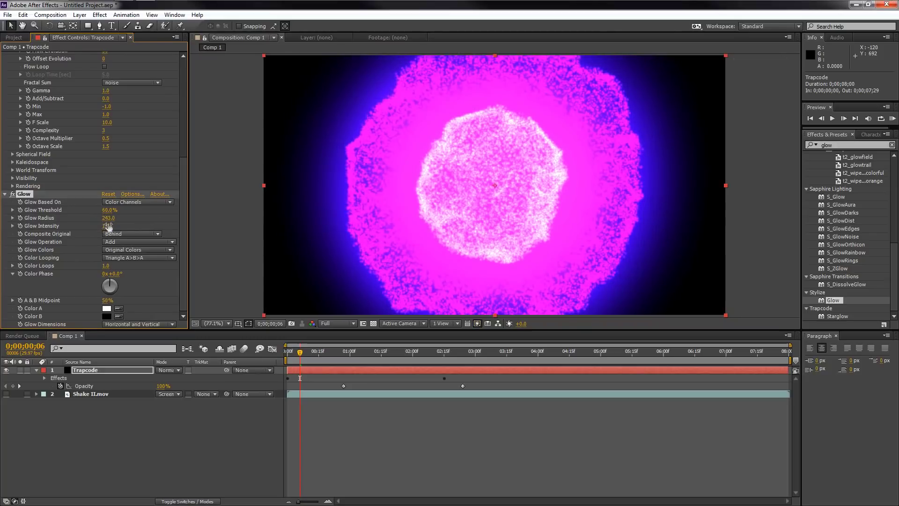
drag(103, 227, 139, 213)
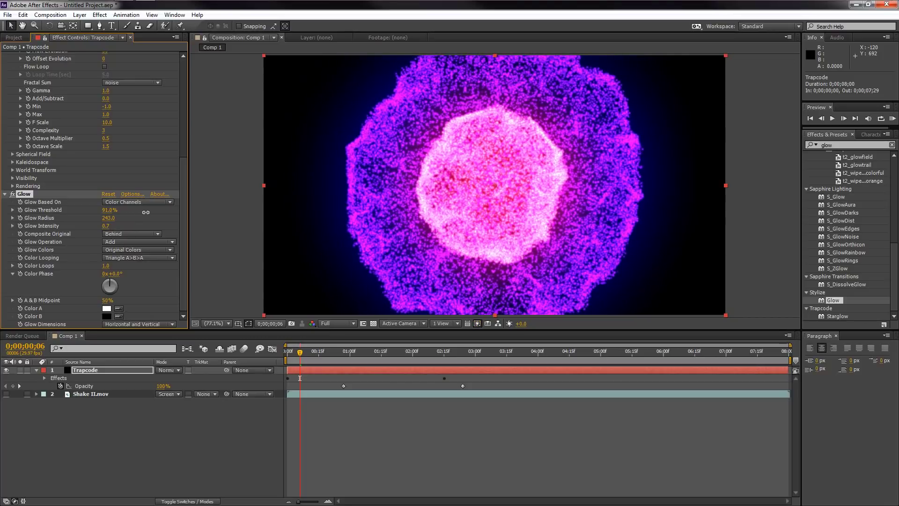
click(340, 352)
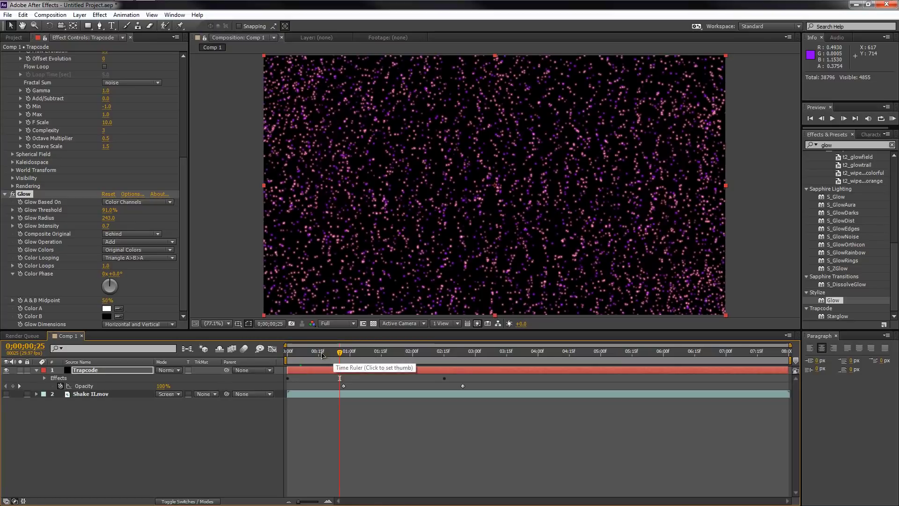
click(289, 352)
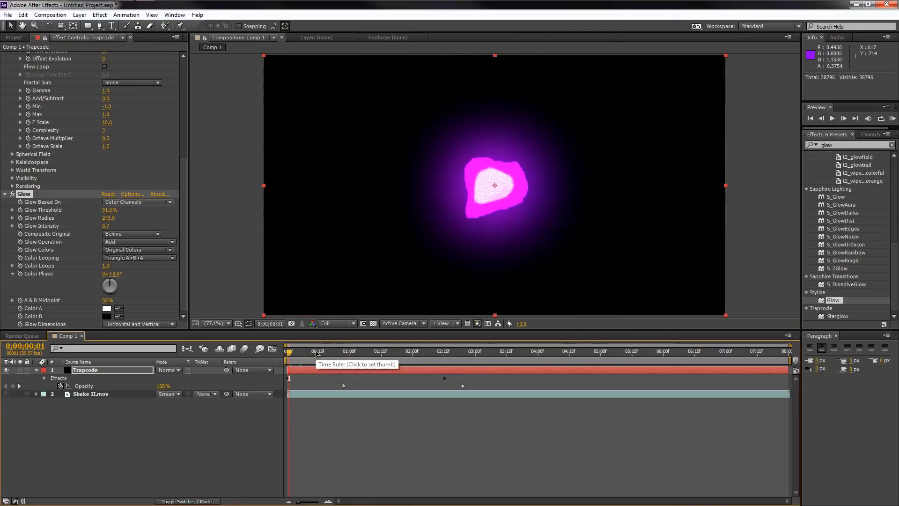